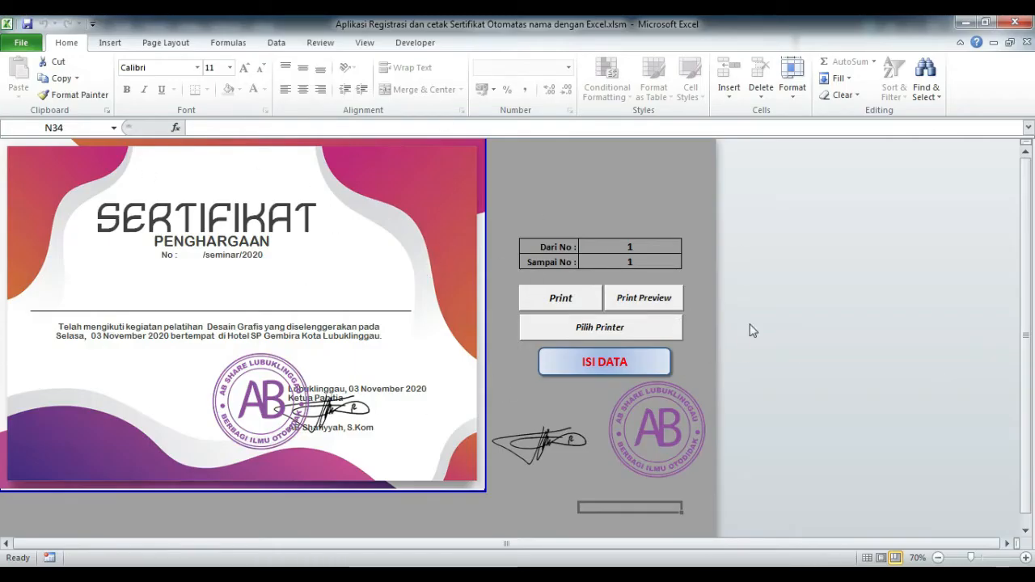
Go to the Database Peserta sheet and open the participant registration form.
click(615, 374)
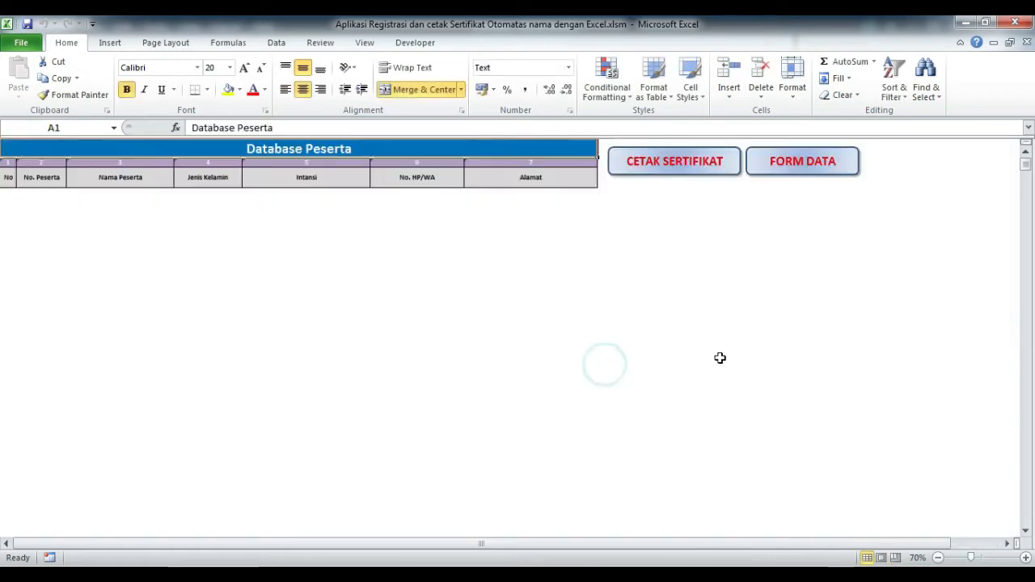
click(682, 177)
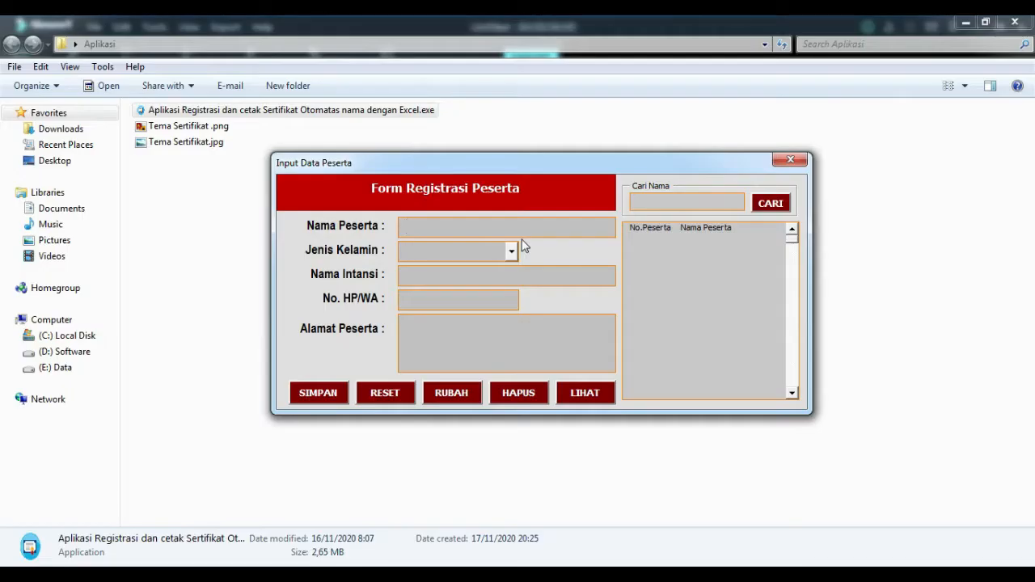
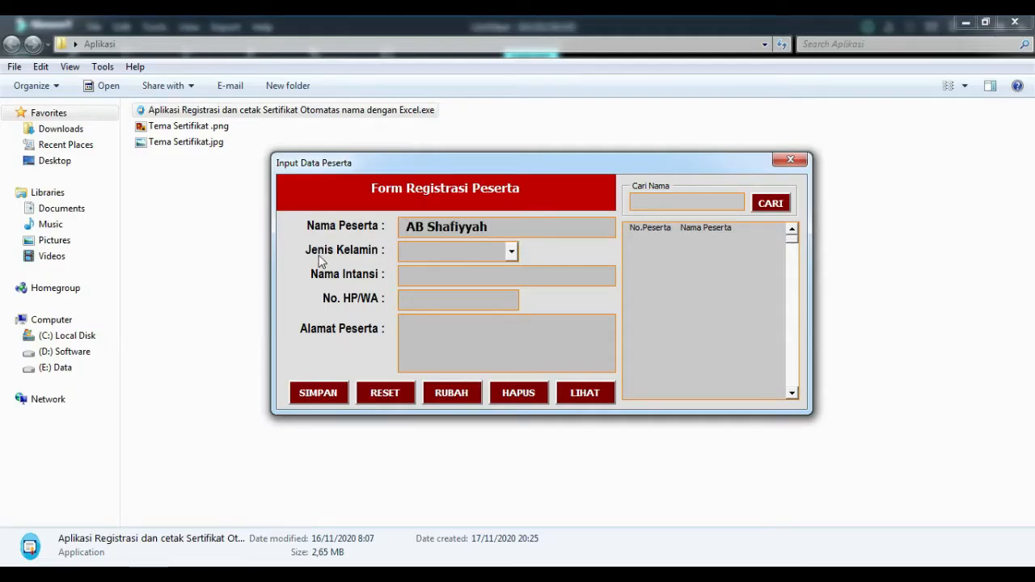
Enter the participant's name and set the gender to Laki-Laki.
click(512, 252)
click(487, 271)
text(P)
key(BackSpace)
key(BackSpace)
text(L)
key(Tab)
Fill in institution ABShare, the phone number and the address, then cancel the exe Properties.
click(551, 360)
text(Lubuklinggau)
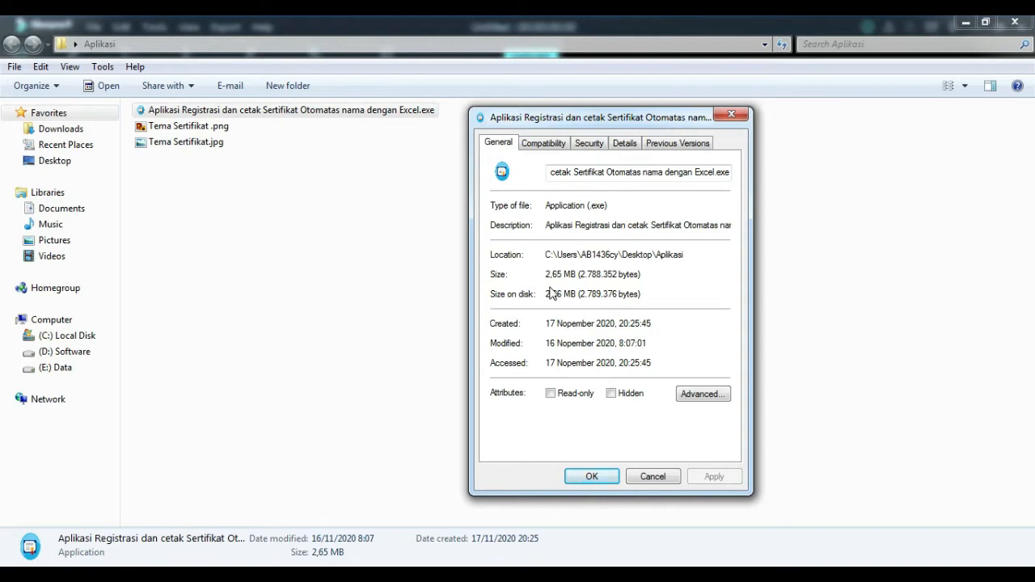
click(545, 275)
click(660, 476)
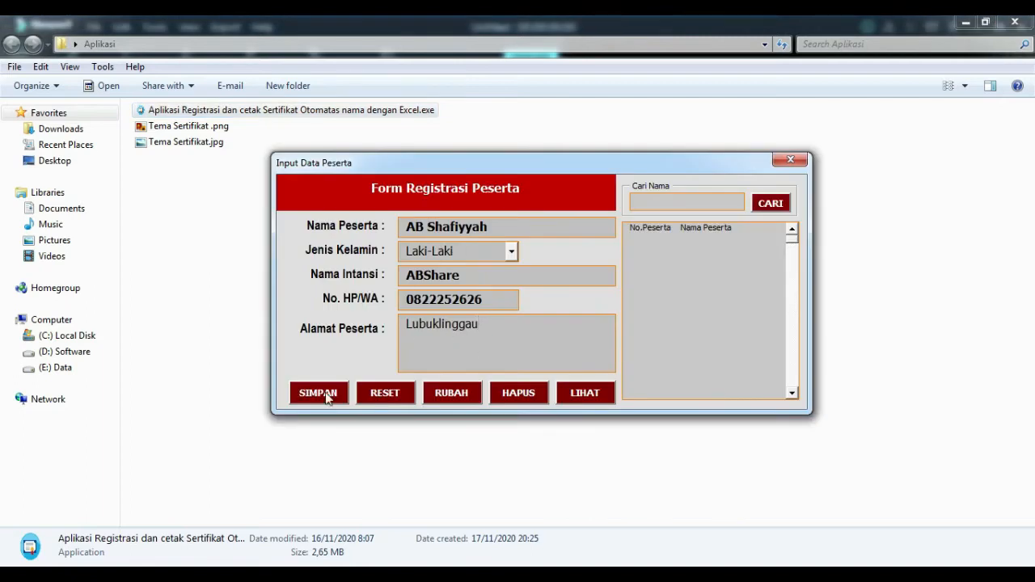
Save the first record, then save a second, Perempuan participant with phone and address.
click(327, 395)
click(628, 229)
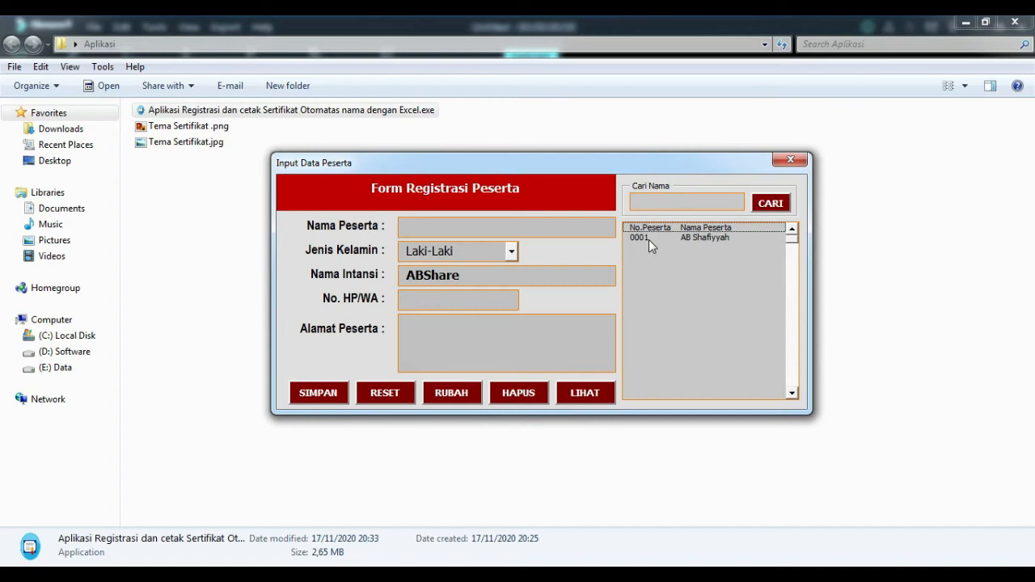
click(526, 230)
text(Mamam)
click(512, 251)
click(436, 283)
click(458, 300)
text(19181)
click(428, 325)
text(Lubuklinggau)
click(319, 393)
click(567, 351)
Save a third, Laki-Laki participant with phone number and address.
click(506, 228)
text(Manai11o)
click(512, 250)
click(437, 264)
click(448, 300)
text(0882)
click(426, 358)
text(amama)
click(318, 393)
click(628, 355)
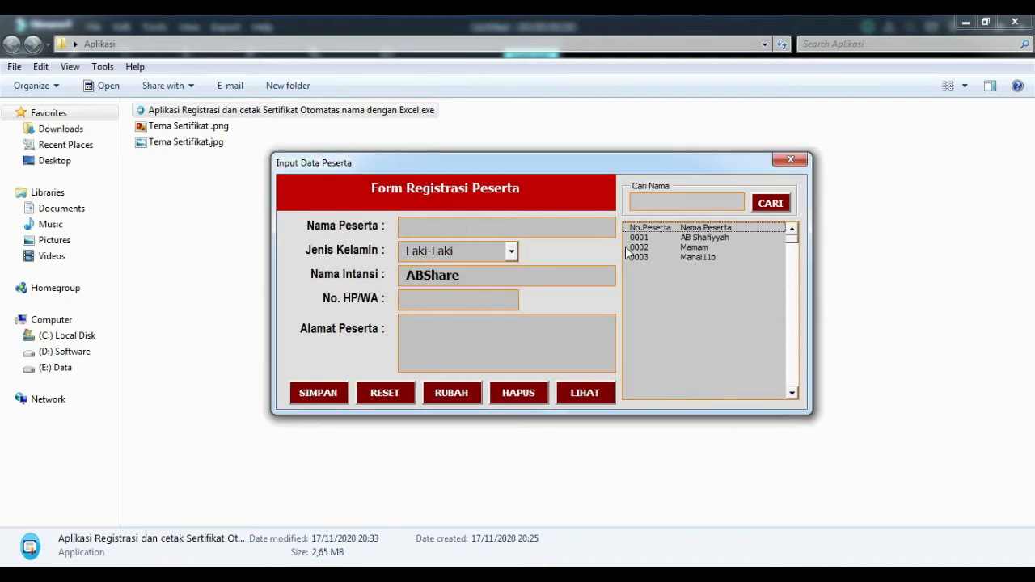
Type M1, M2, M3 into column C and AutoFill No. Peserta to 0005 and No to 5.
click(464, 226)
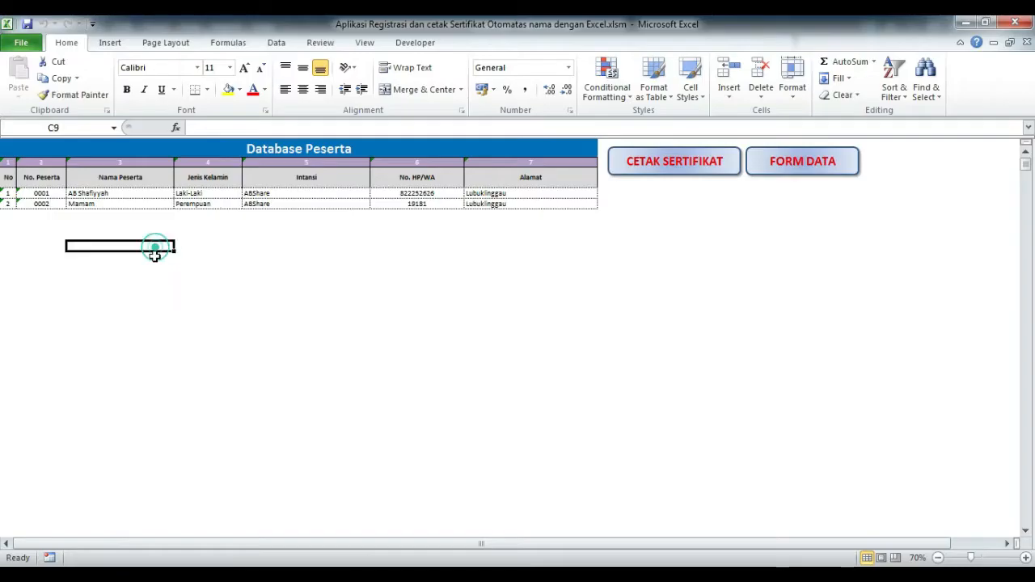
key(Up)
key(Up)
text(M1)
key(Return)
text(M2)
key(Return)
text(M3)
key(Return)
drag(42, 194, 9, 204)
double_click(66, 209)
double_click(16, 208)
click(120, 225)
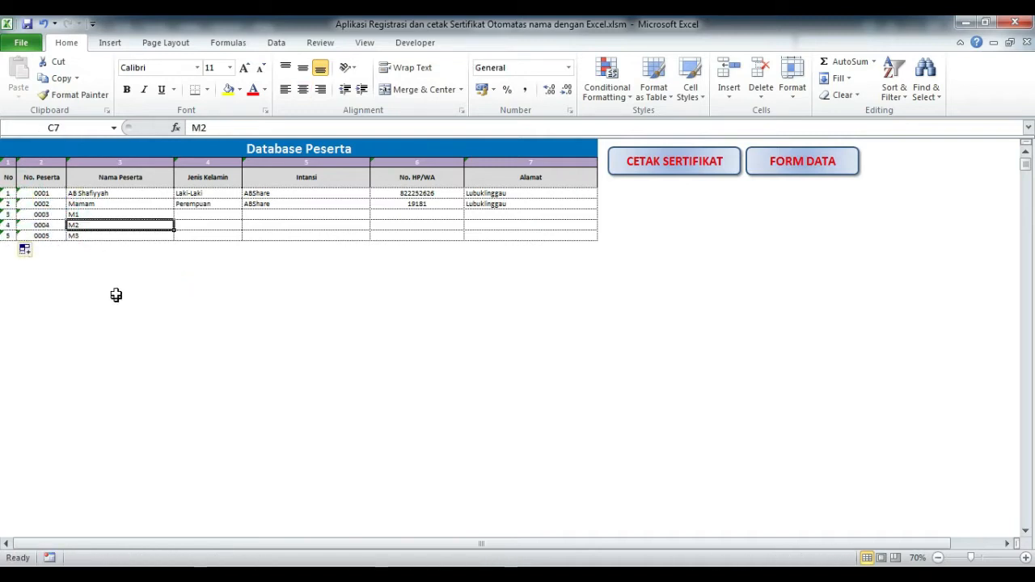
Copy the five participant names in C4:C8 and paste them into C9:C13.
drag(119, 193, 114, 233)
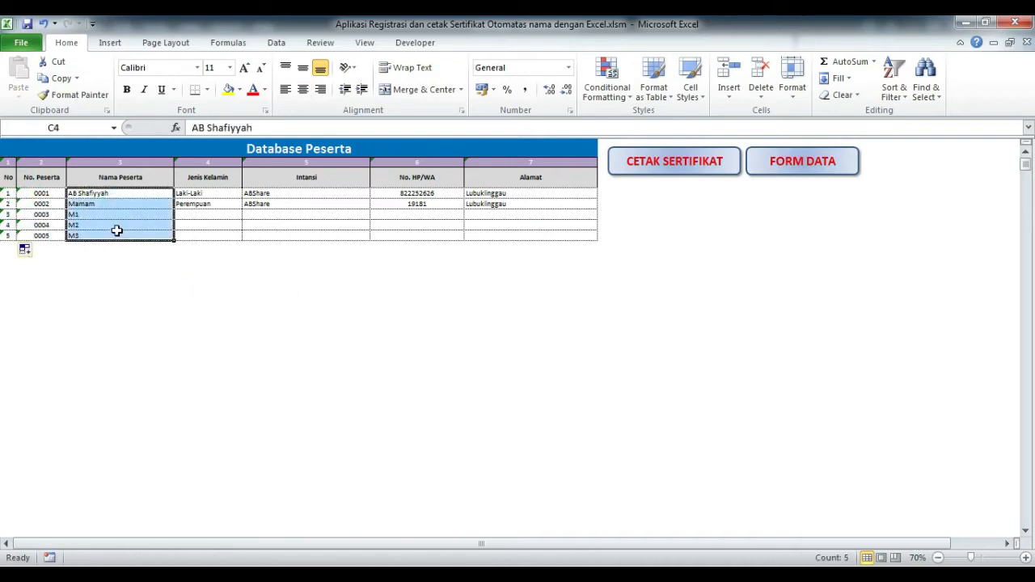
right_click(116, 231)
click(155, 257)
right_click(128, 246)
click(144, 305)
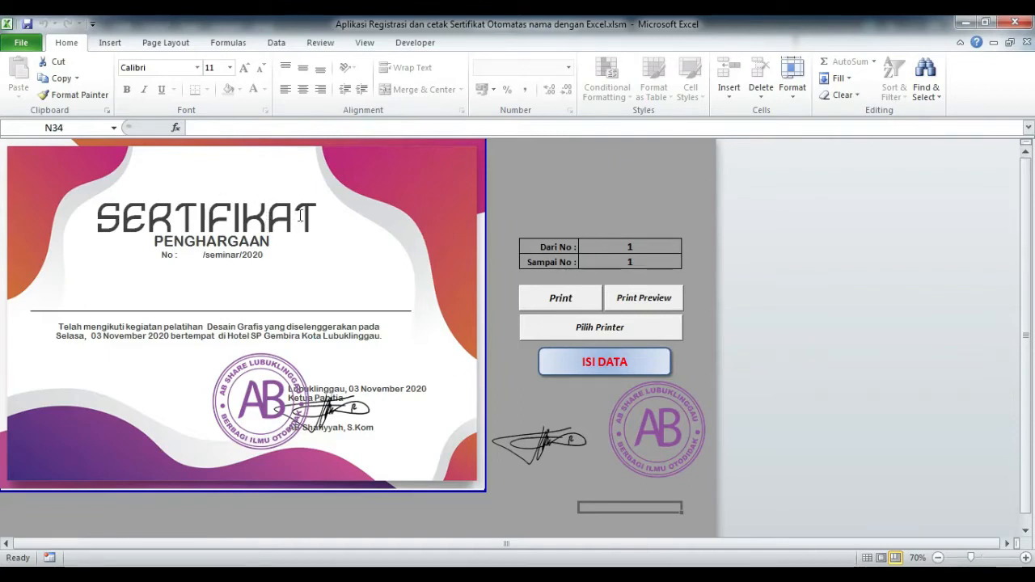
Switch between the certificate and Database Peserta sheets, then launch the registration form via FORM DATA.
click(603, 372)
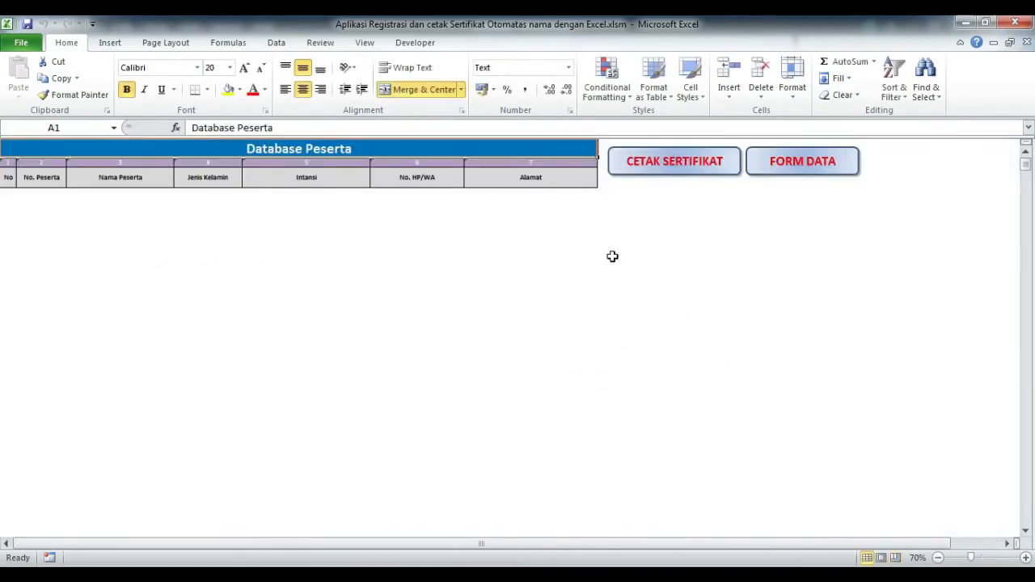
click(262, 246)
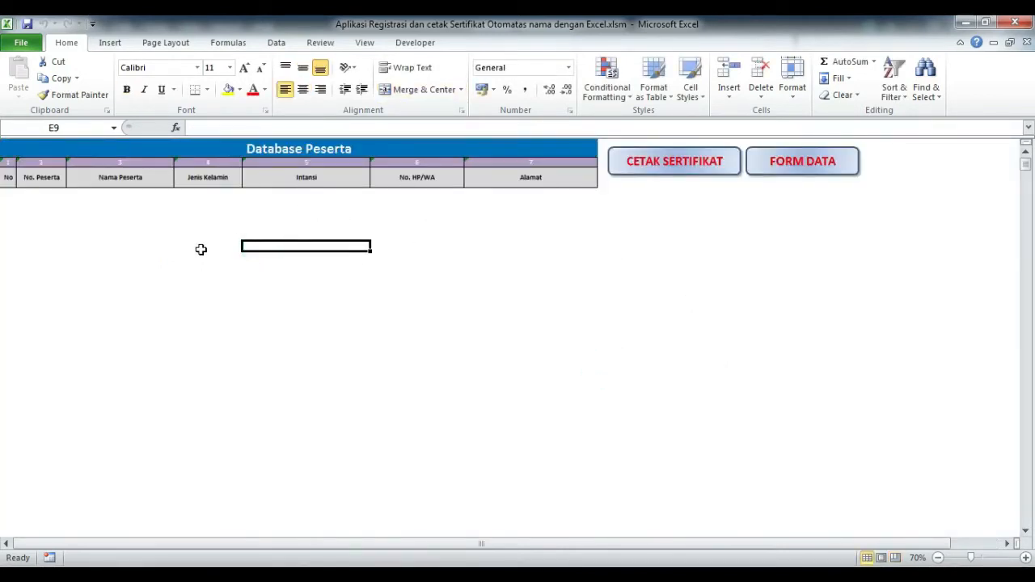
click(682, 177)
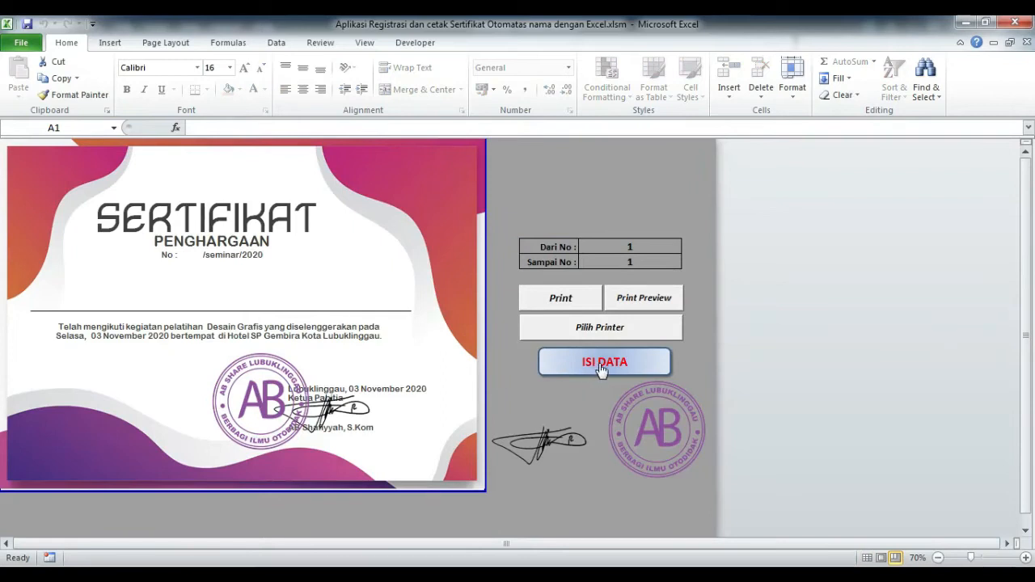
click(602, 366)
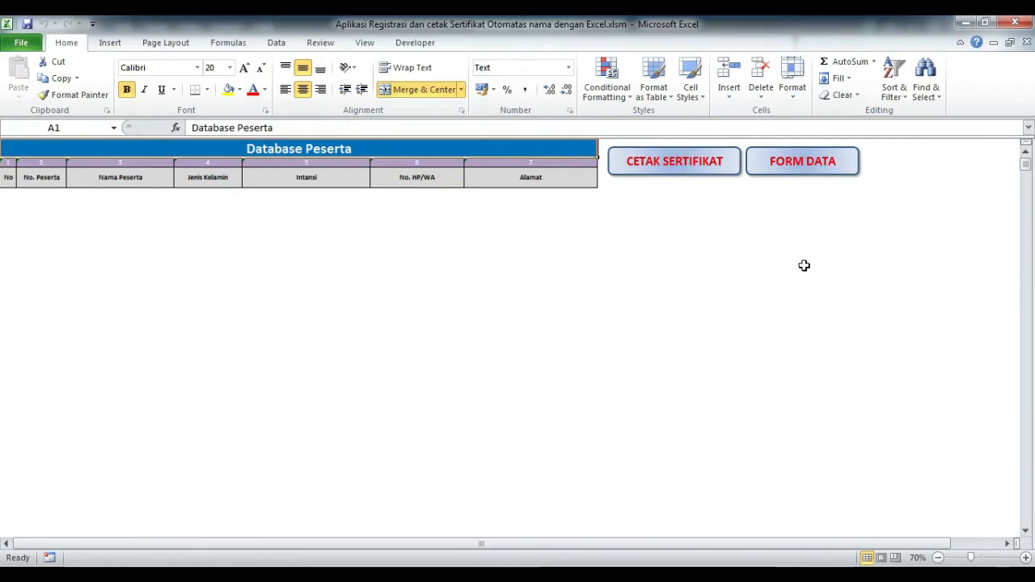
click(800, 164)
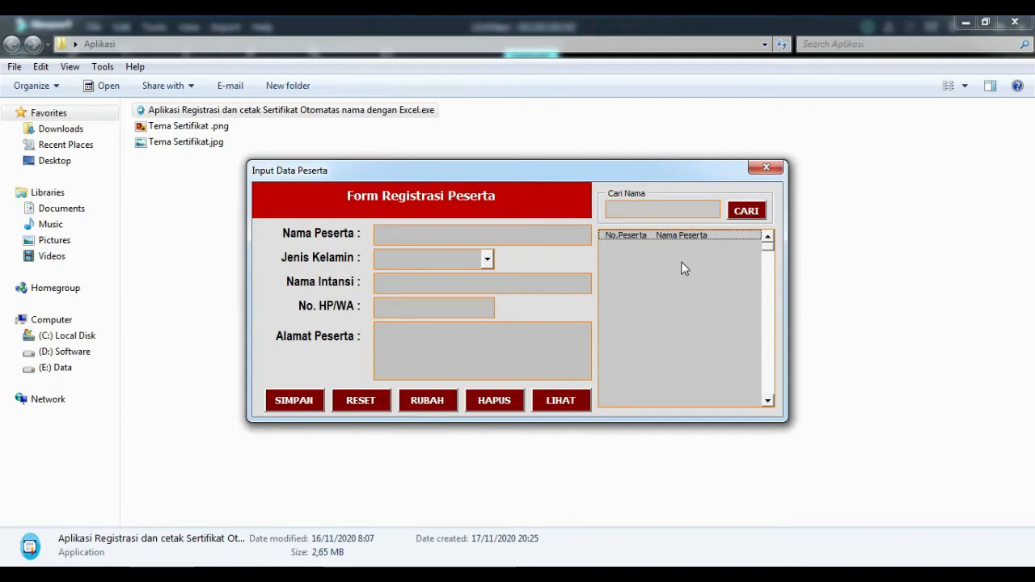
drag(596, 171, 620, 161)
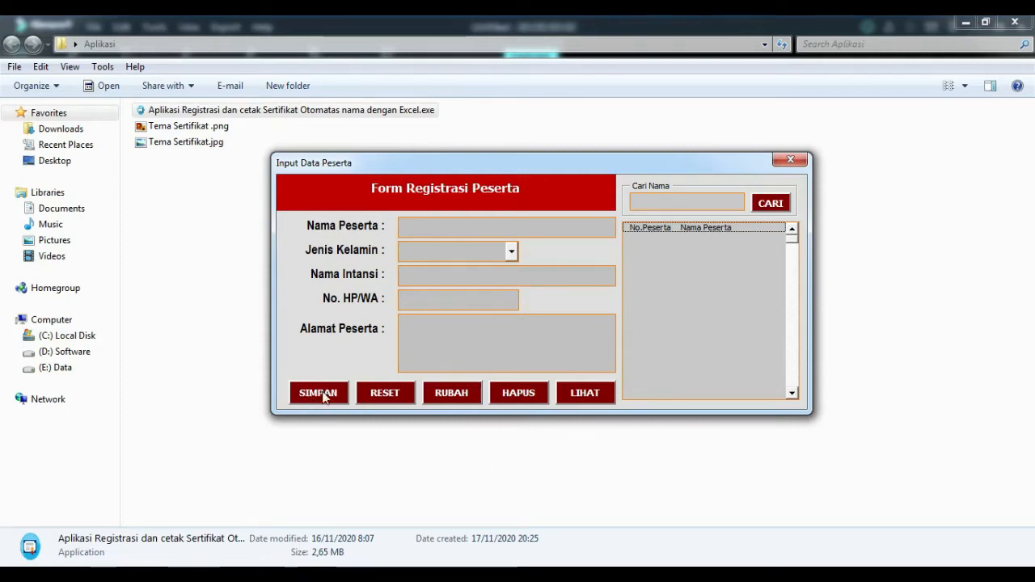
Enter the participant's name and set the gender to Laki-Laki.
click(427, 230)
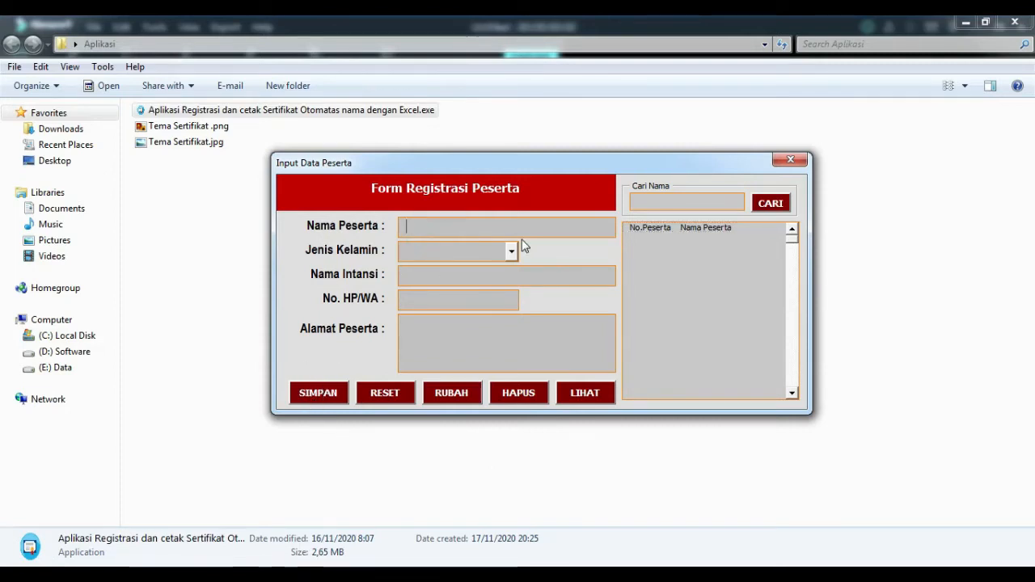
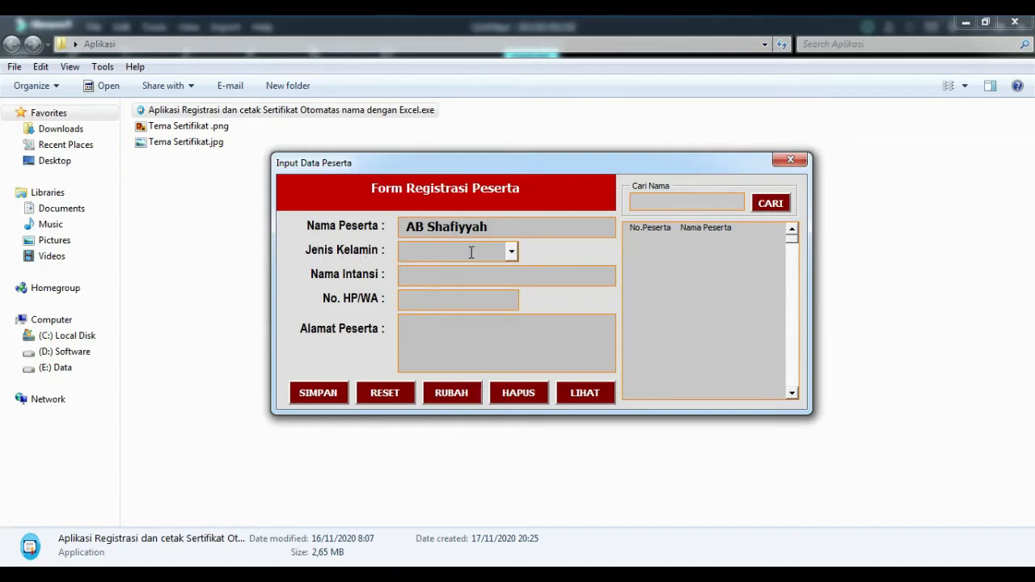
click(512, 252)
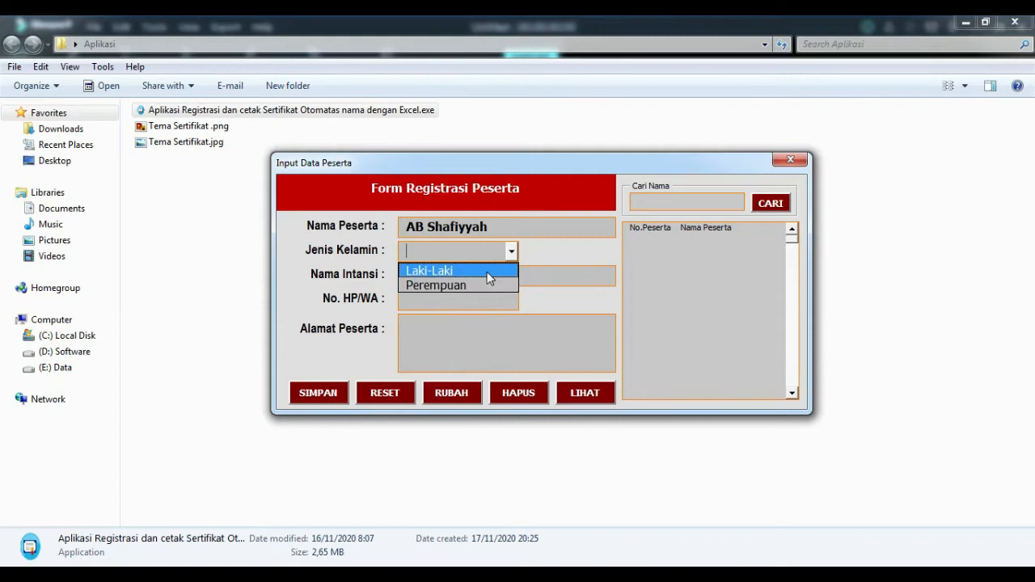
click(447, 250)
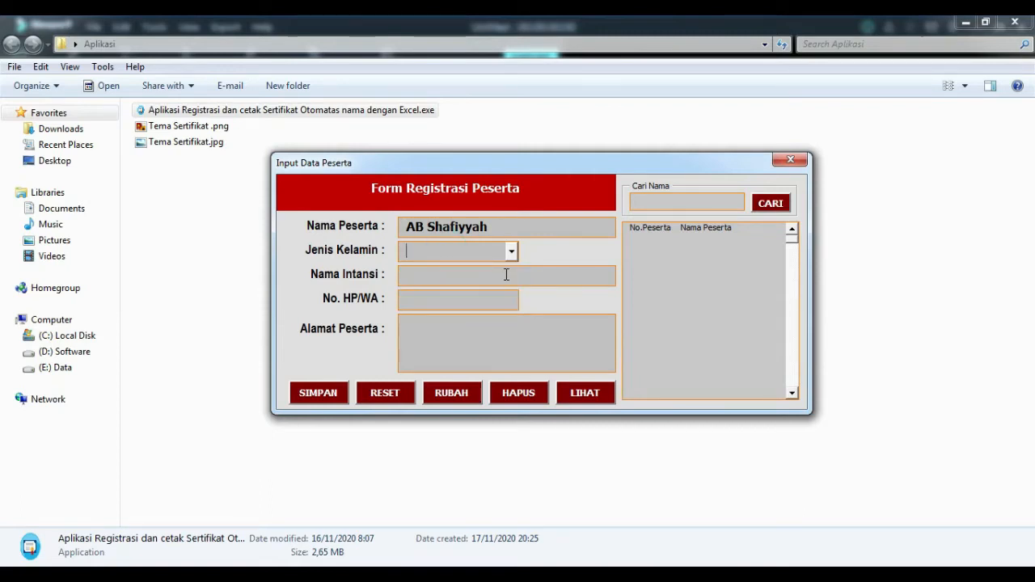
key(Down)
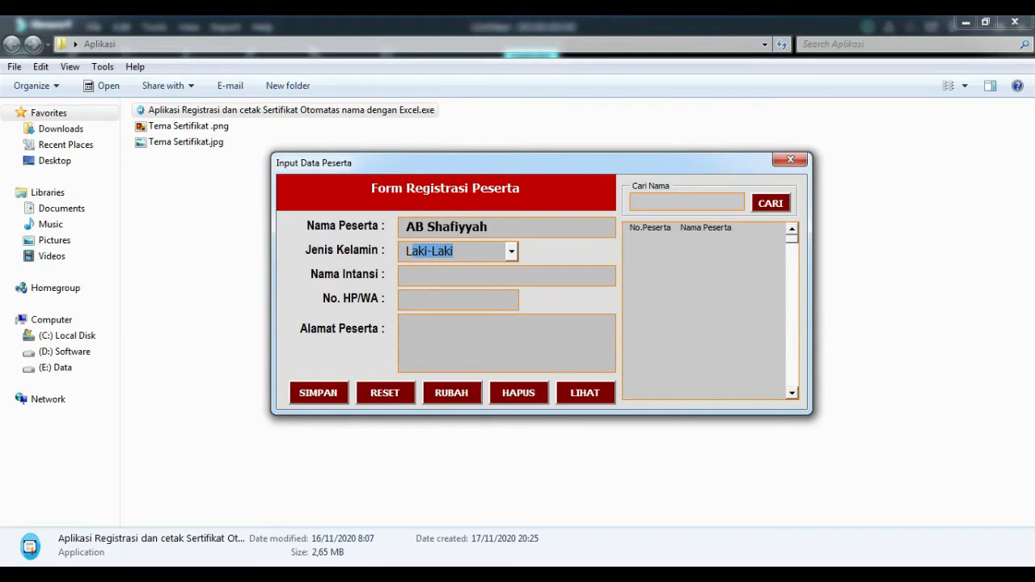
key(BackSpace)
text(P)
key(BackSpace)
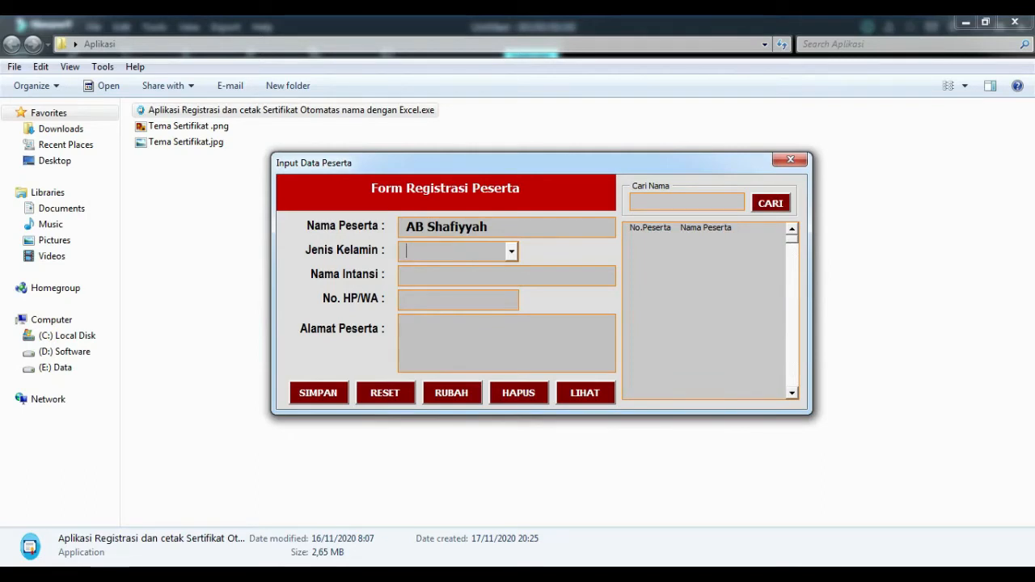
text(Laki-Laki)
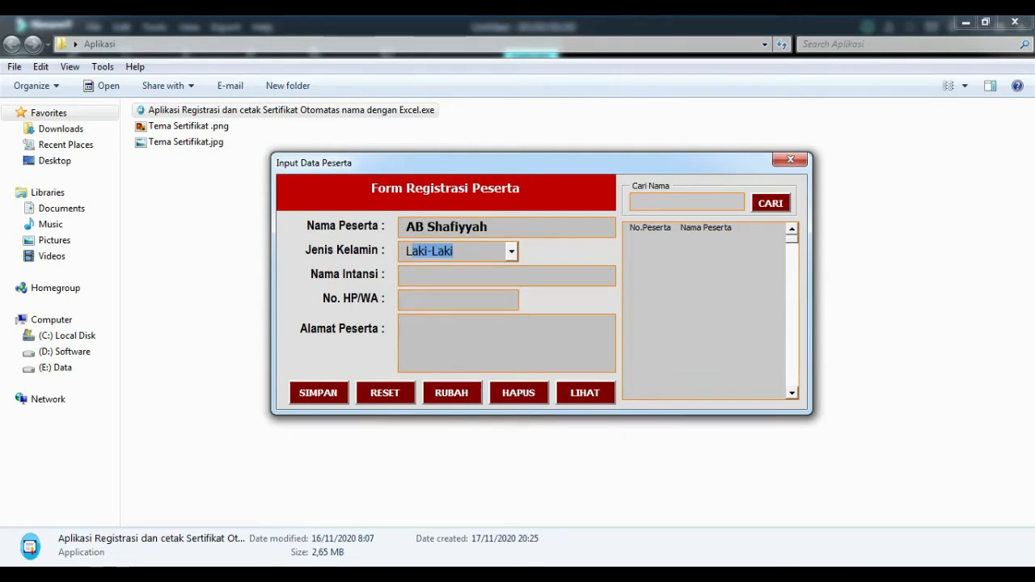
Fill in institution ABShare, the phone number and address, and save with SIMPAN.
click(424, 278)
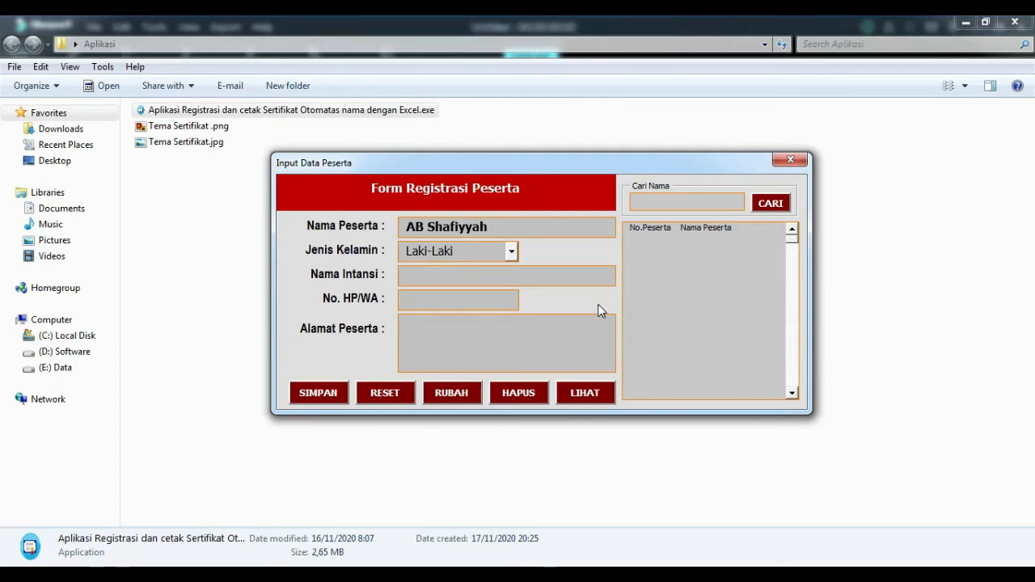
text(AB)
text(Sah)
key(BackSpace)
key(BackSpace)
text(hare)
click(439, 298)
click(482, 343)
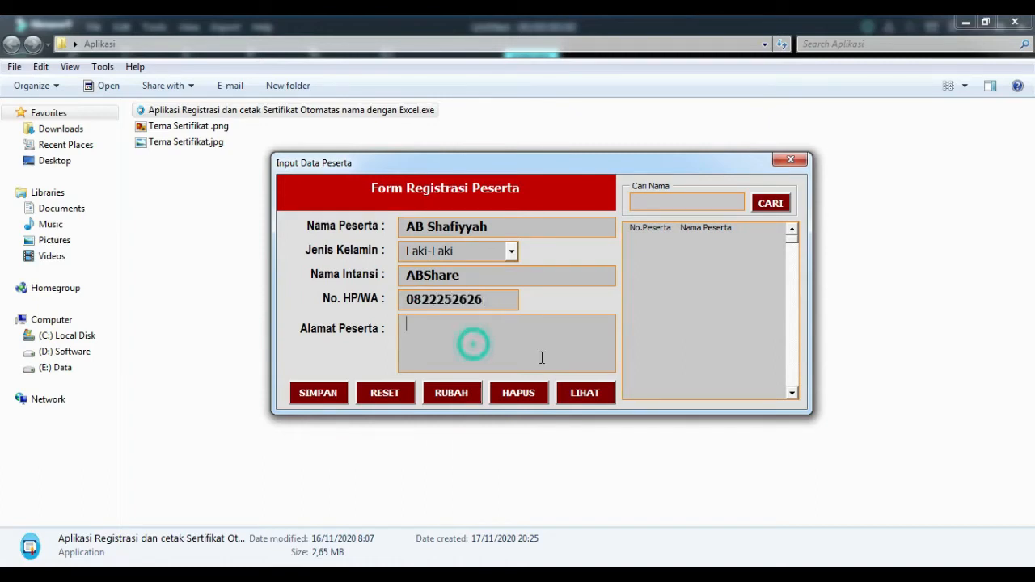
text(Lubuklinggau)
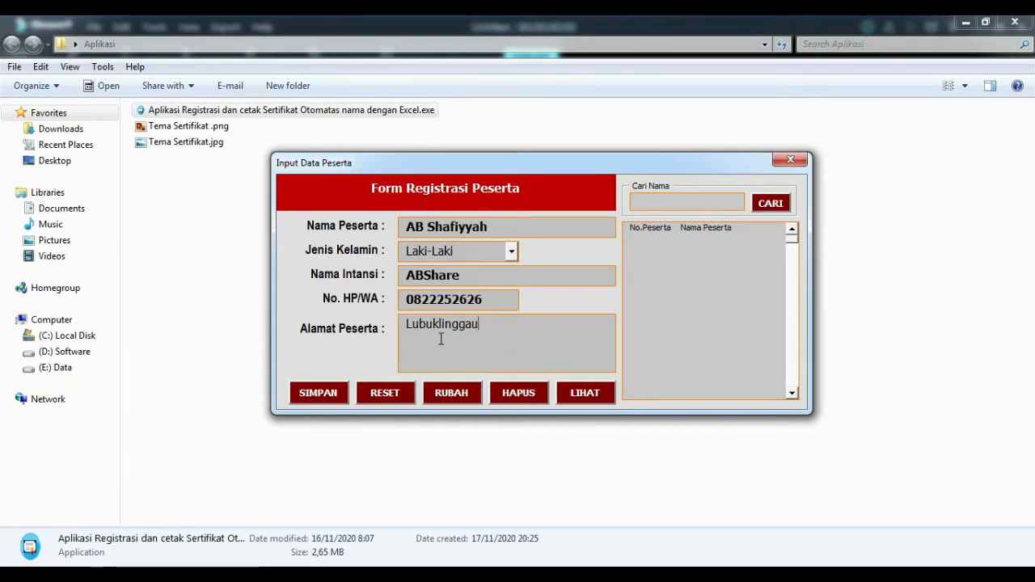
click(320, 402)
drag(511, 262, 569, 140)
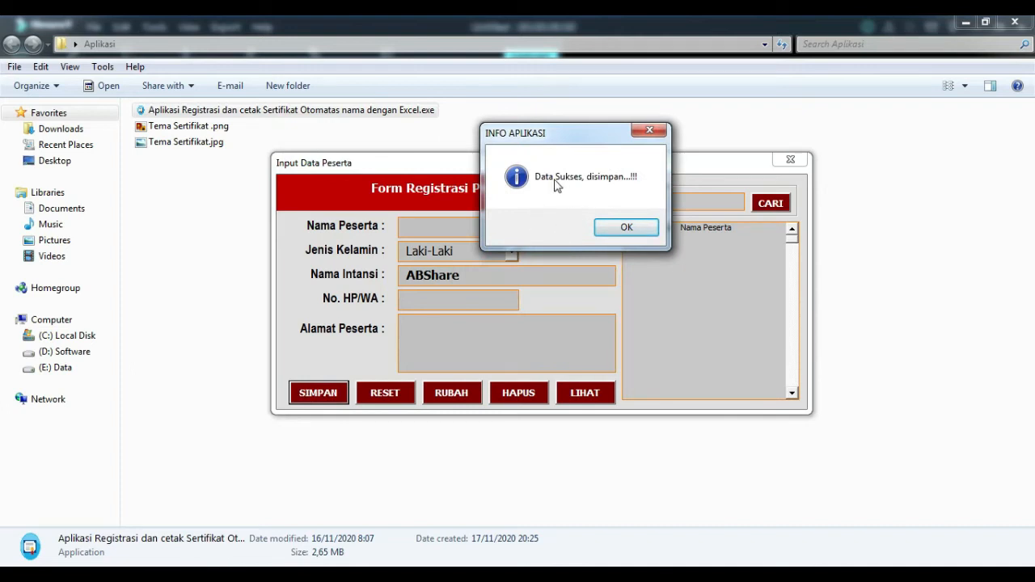
Register participant 0002 as Perempuan with phone number and address, saving with SIMPAN.
click(631, 229)
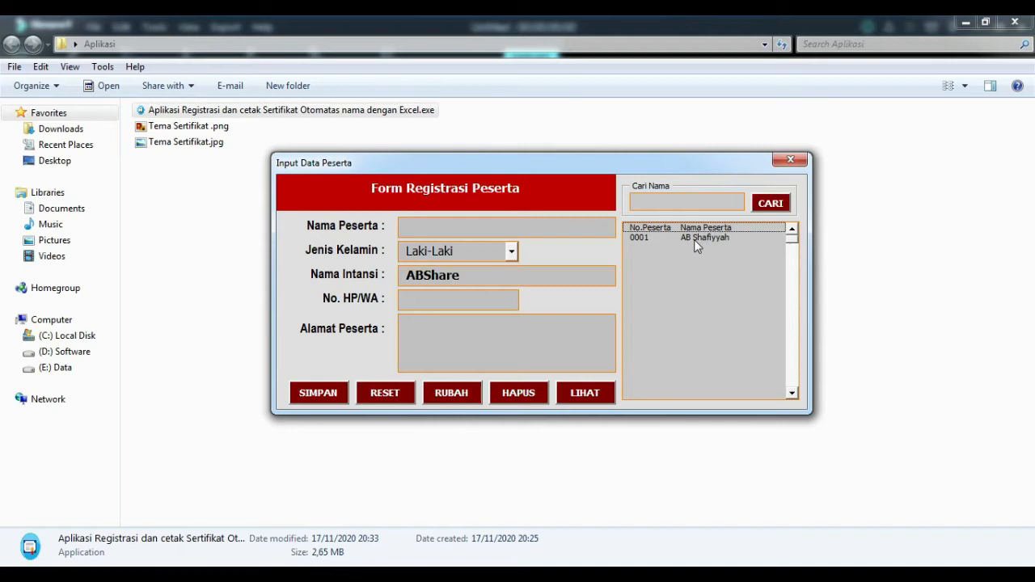
click(527, 232)
text(Mamam)
key(Tab)
key(alt+Down)
key(Down)
key(Tab)
text(19181)
key(Tab)
text(Lubuklinggau)
click(318, 393)
click(563, 351)
Register participant 0003 as Laki-Laki with phone 0882 and address 'amama', and save.
text(Manai11o)
key(Tab)
key(alt+Down)
key(Up)
key(Tab)
text(0882)
key(Tab)
text(amama)
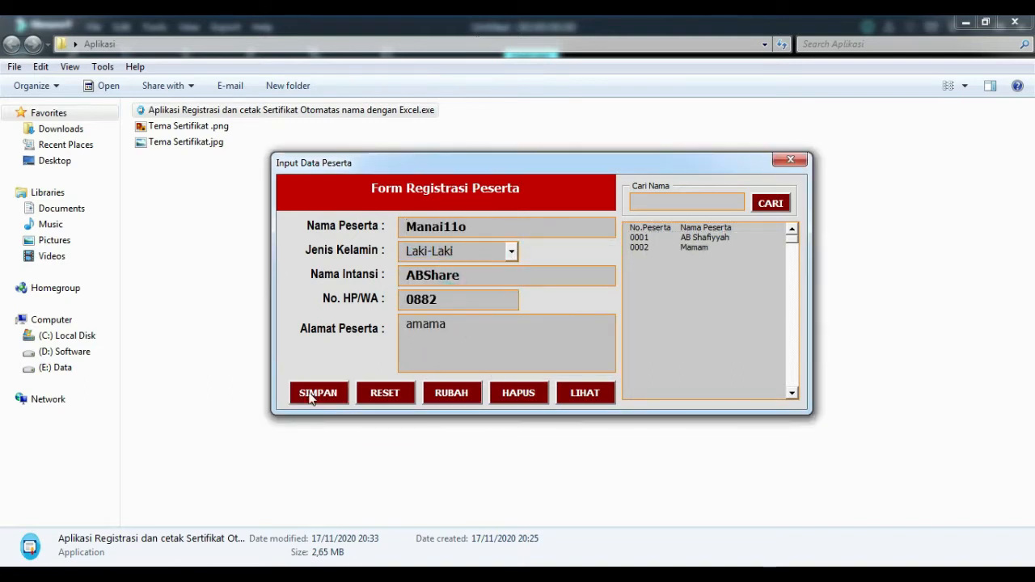
click(315, 394)
click(556, 351)
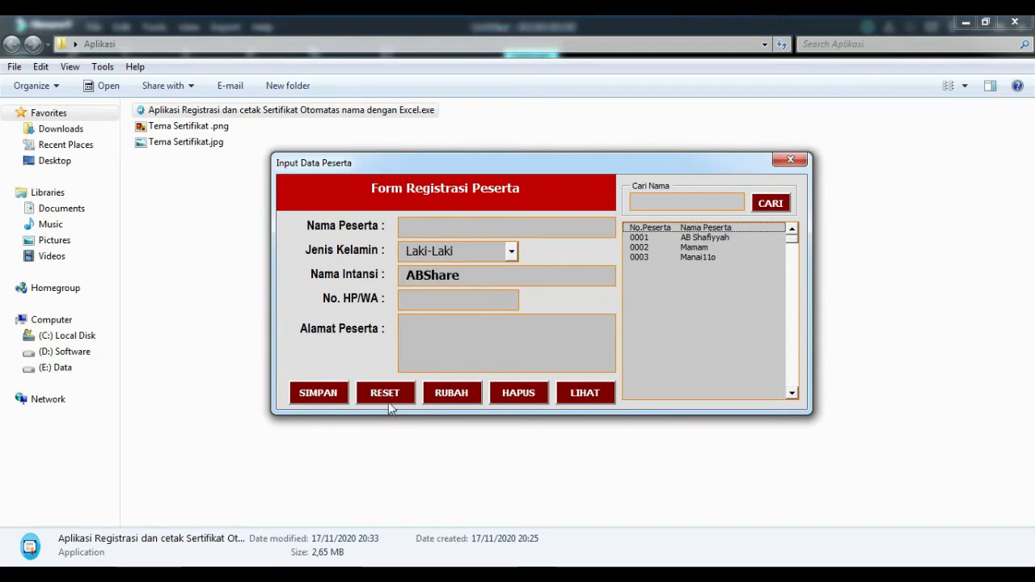
Type test values into name, phone and address, then clear the form with RESET.
click(462, 226)
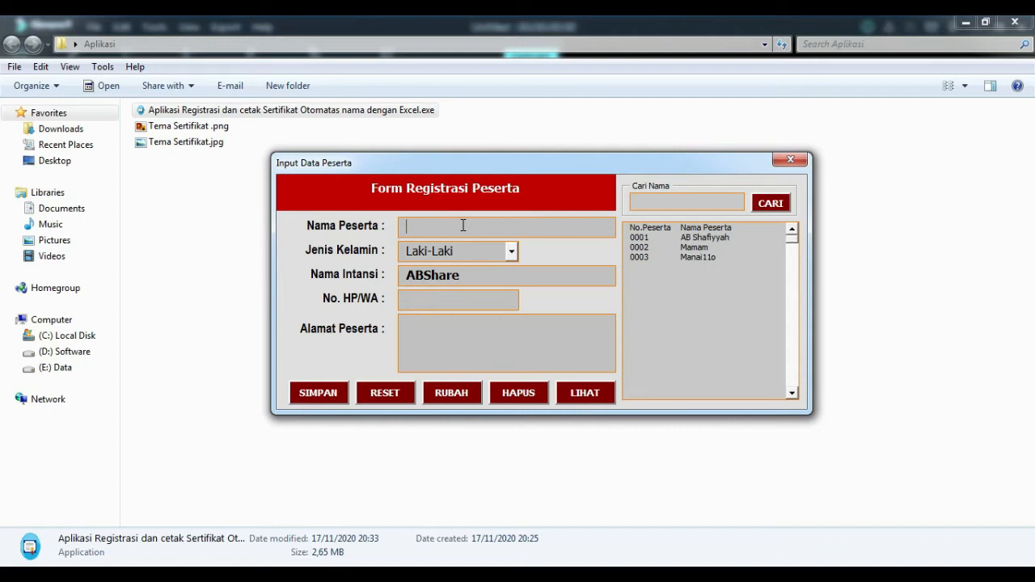
text(M)
key(BackSpace)
text(M)
click(447, 304)
text(amma)
click(438, 337)
text(amama)
click(386, 394)
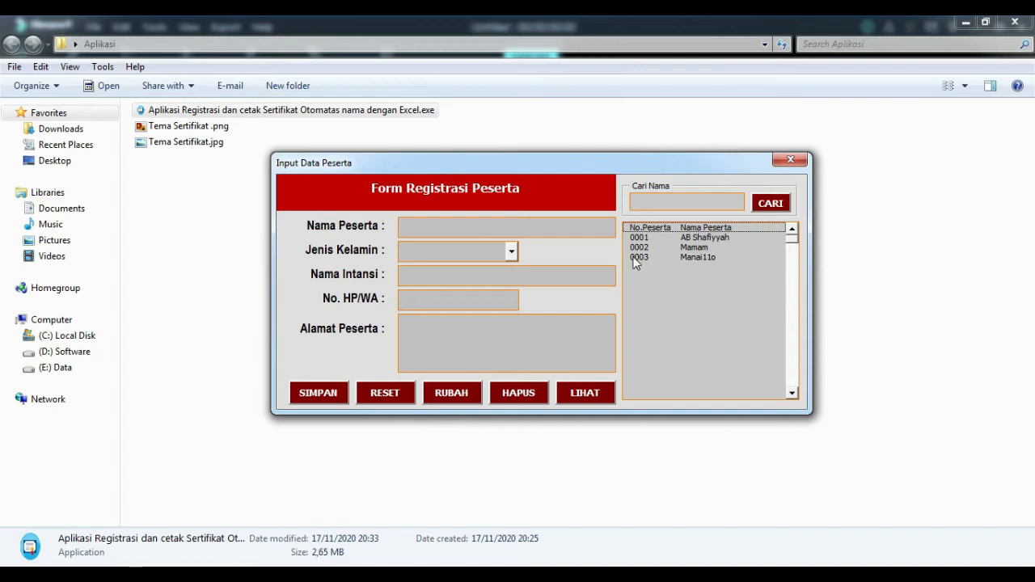
Load record 0003, trim '11o' from its name, set phone to 08, clear the address, and apply RUBAH.
click(694, 257)
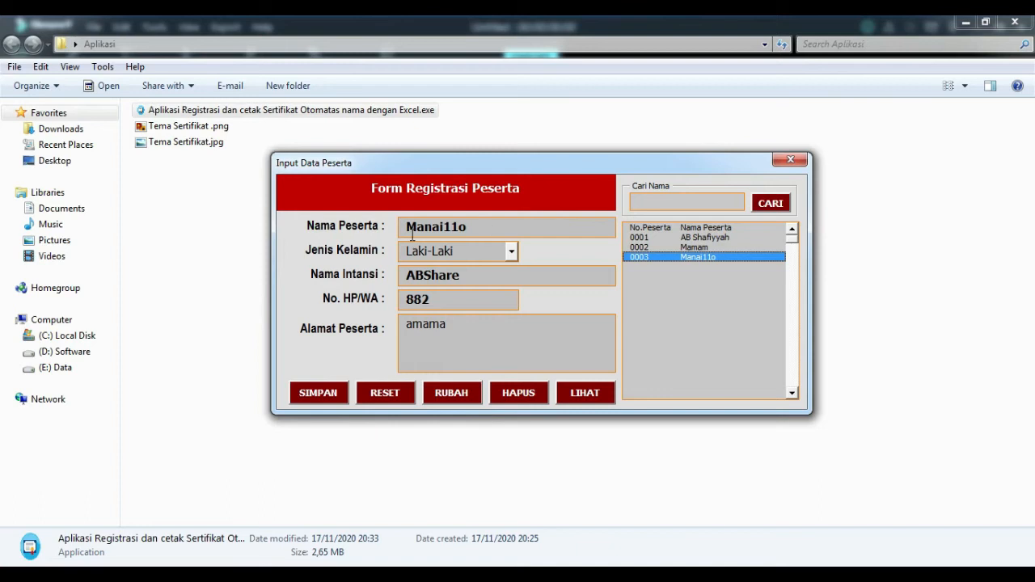
click(484, 229)
drag(482, 225, 443, 226)
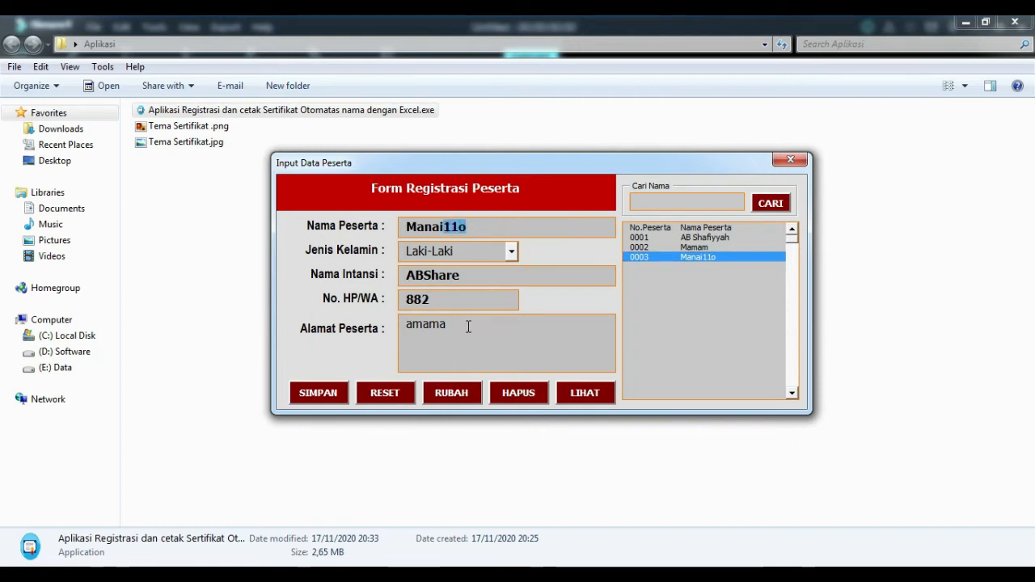
key(BackSpace)
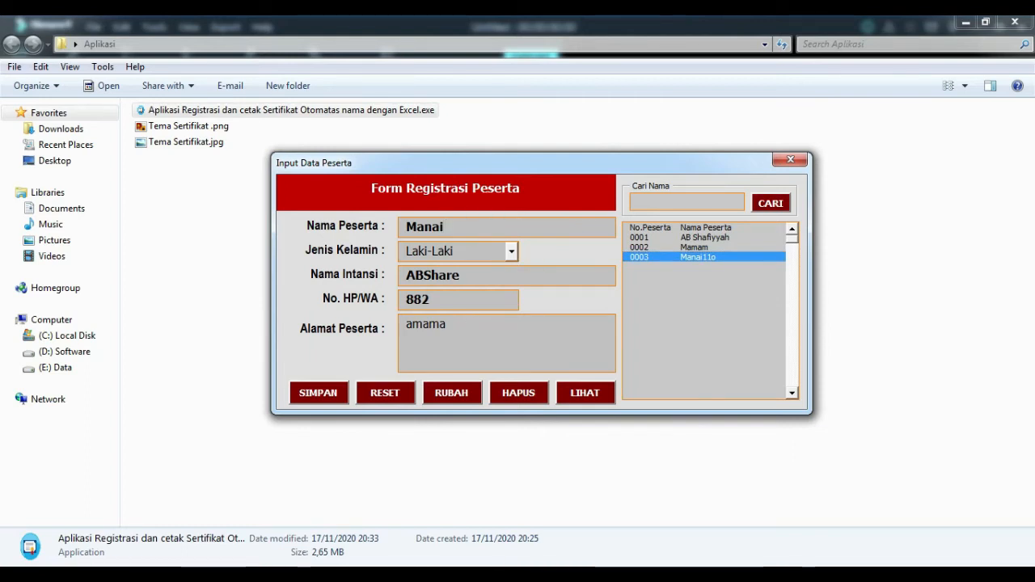
drag(462, 300, 350, 303)
text(08)
double_click(449, 324)
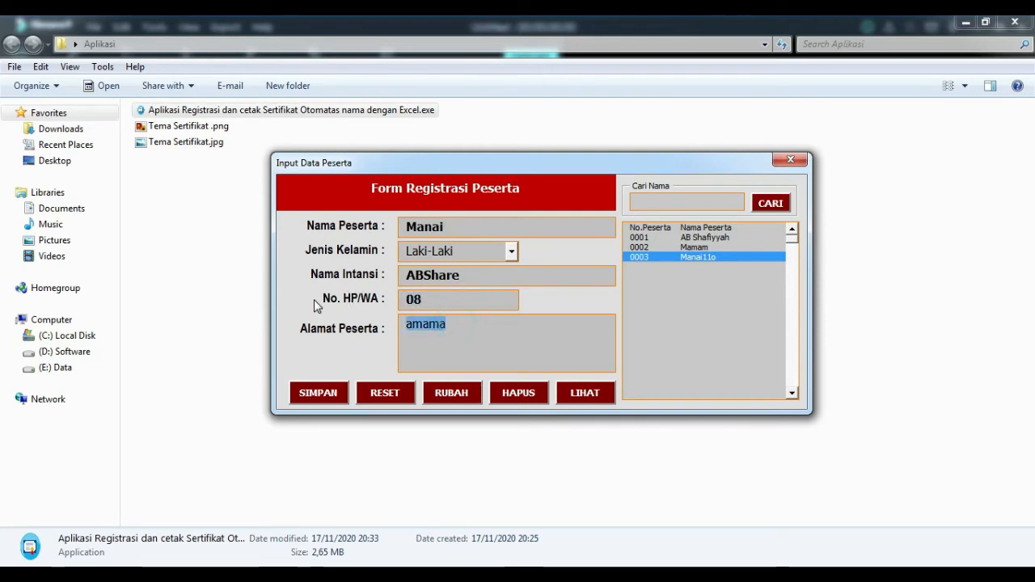
key(BackSpace)
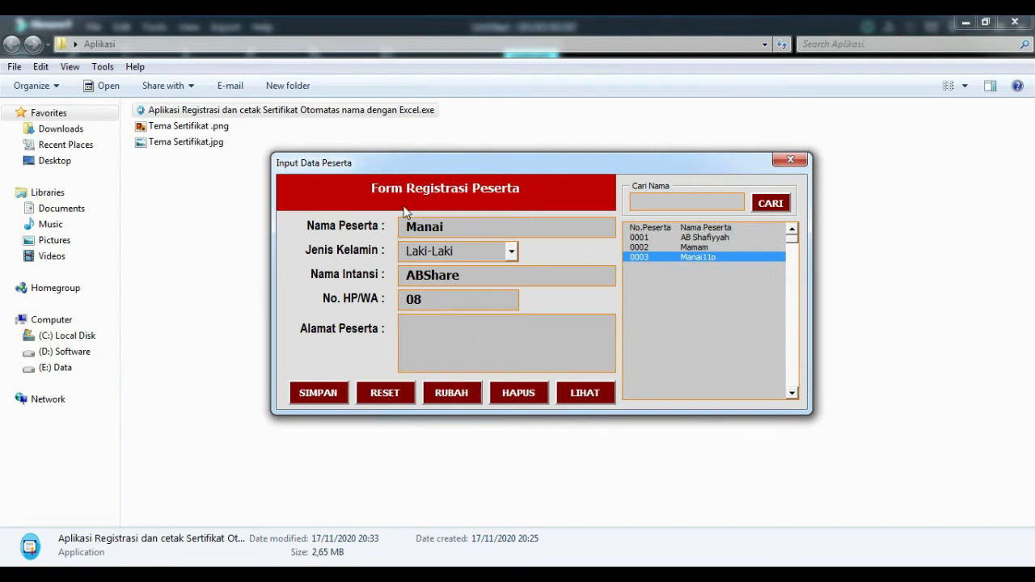
click(449, 398)
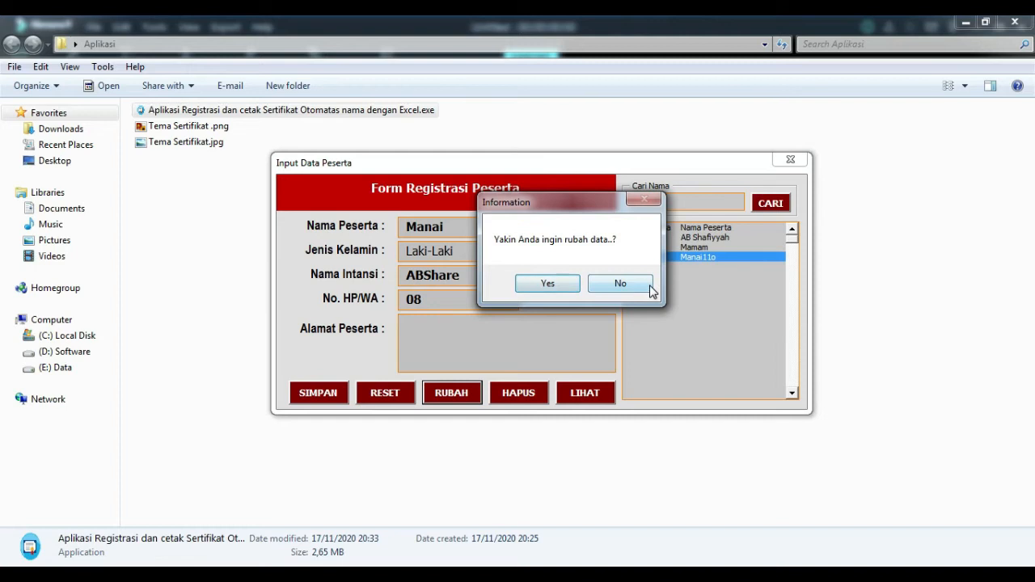
click(547, 283)
drag(561, 205, 641, 198)
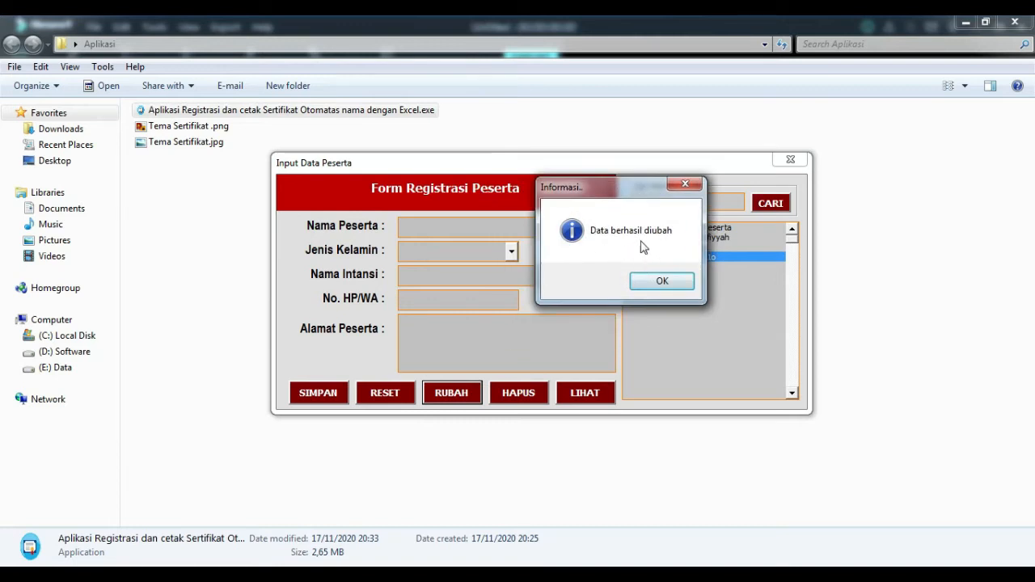
click(660, 283)
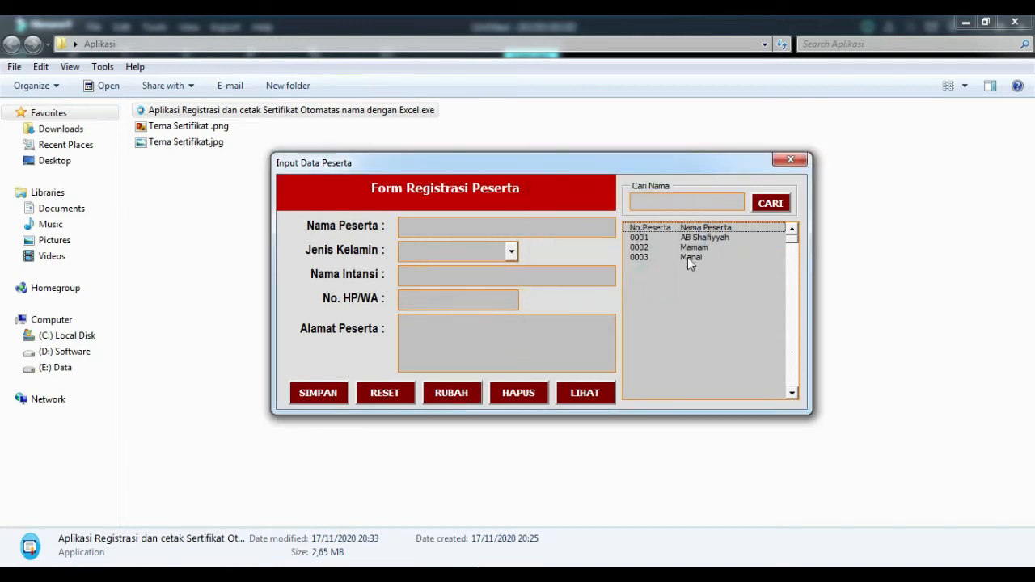
Select record 0003 in the list and remove it with HAPUS, confirming the prompt.
click(690, 259)
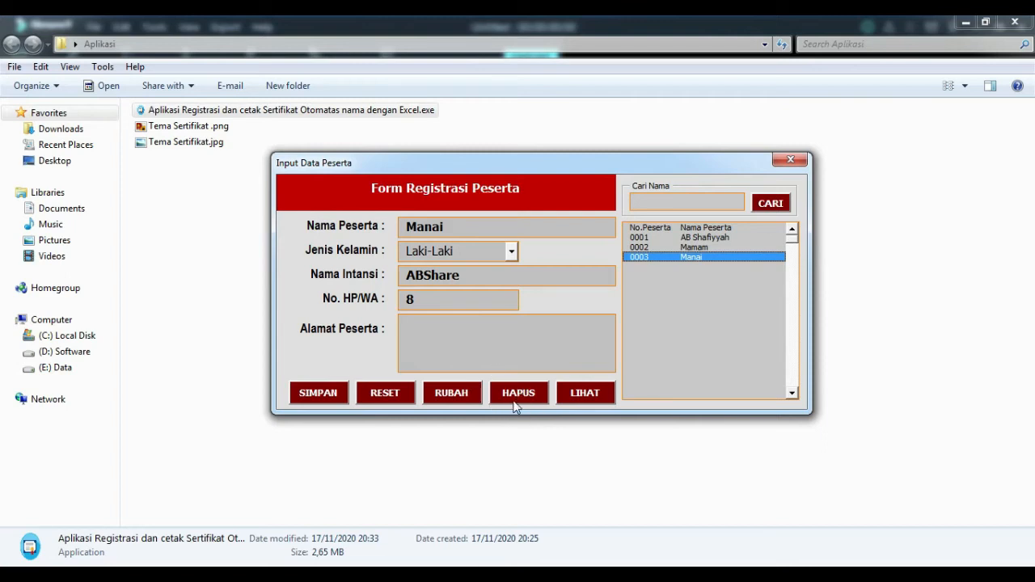
click(663, 247)
click(663, 257)
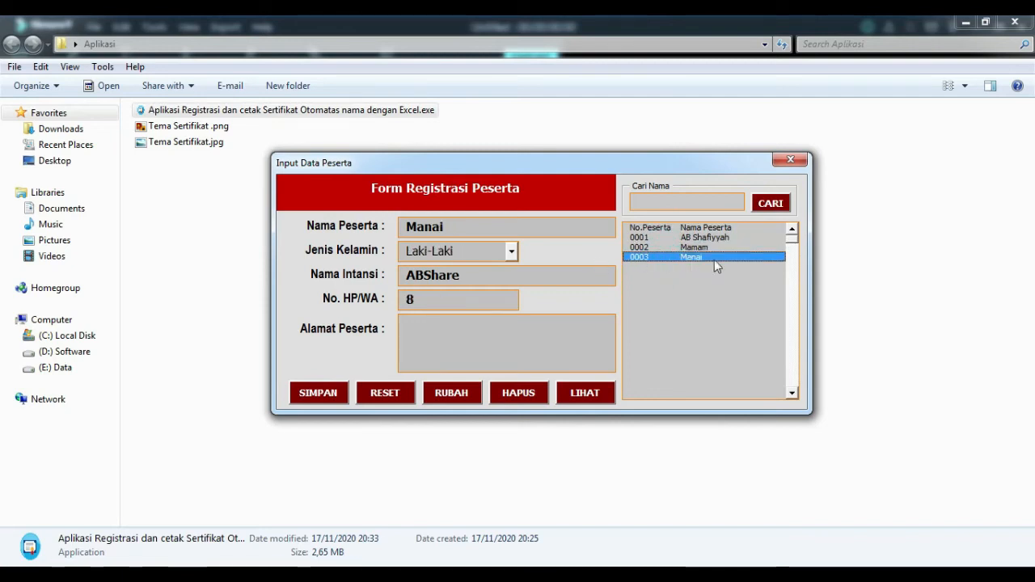
click(524, 394)
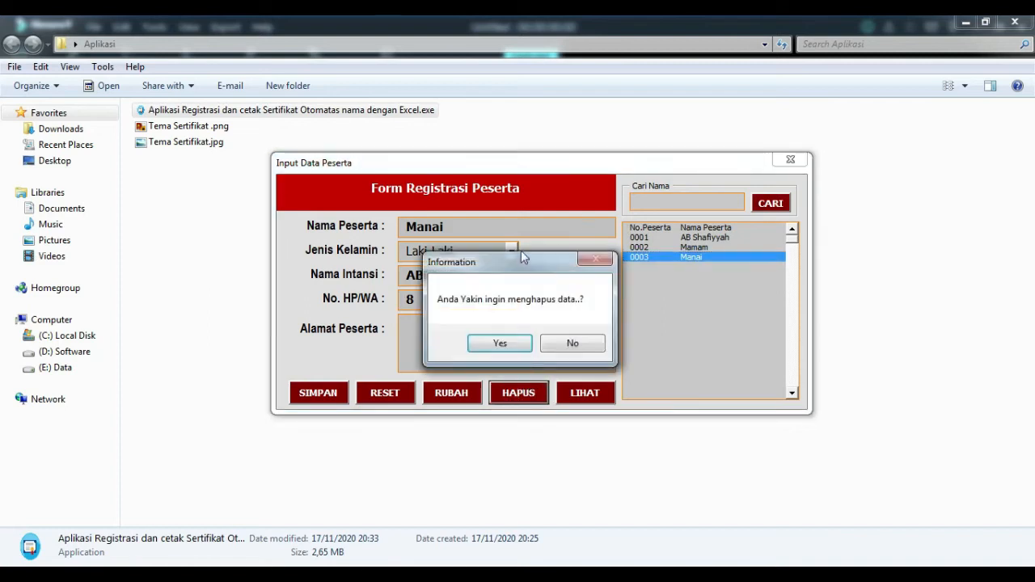
drag(520, 272, 668, 181)
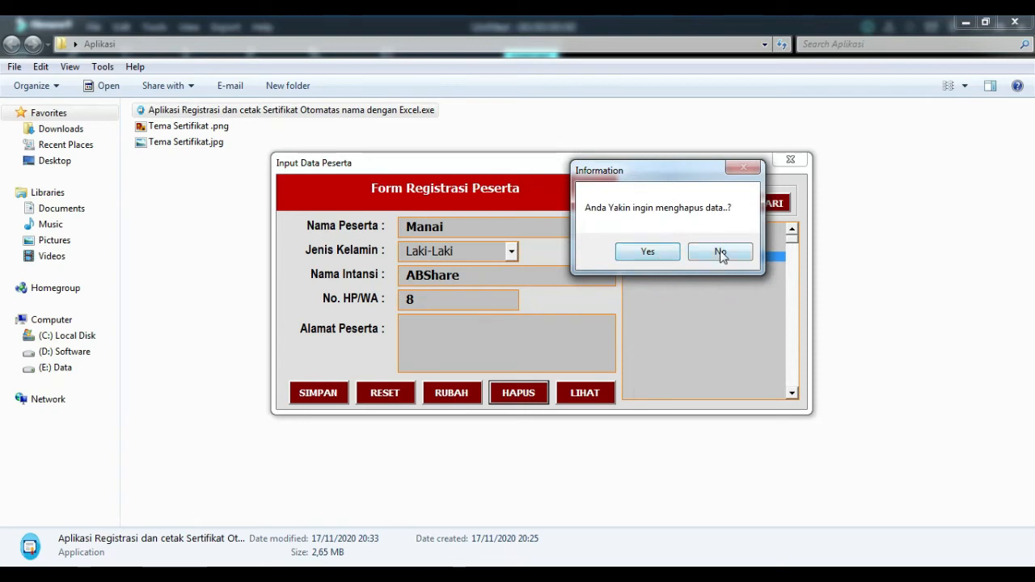
click(665, 258)
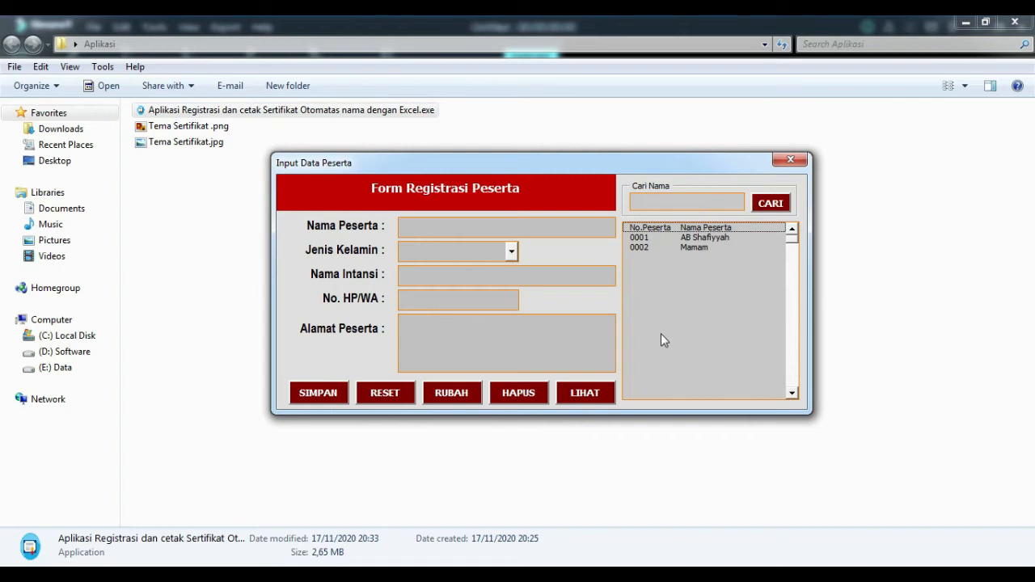
Return to the Database Peserta sheet and reopen the registration form, repositioning its window.
click(597, 396)
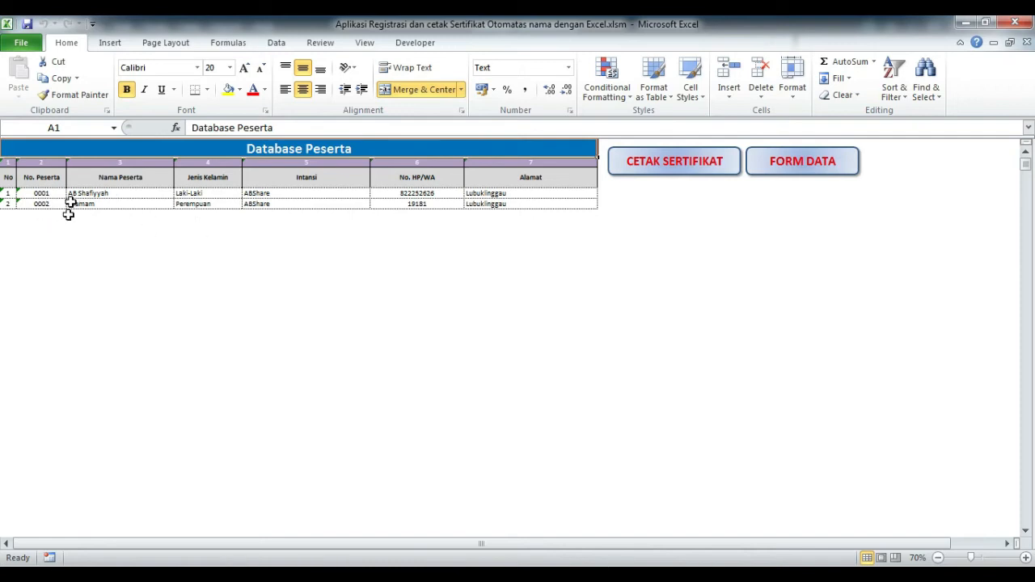
click(801, 166)
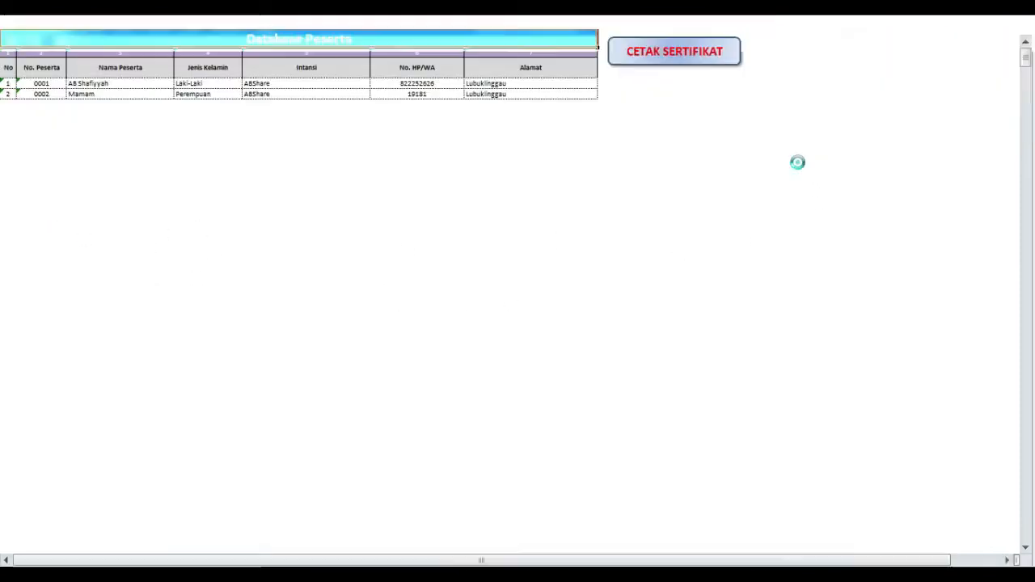
drag(548, 178, 418, 124)
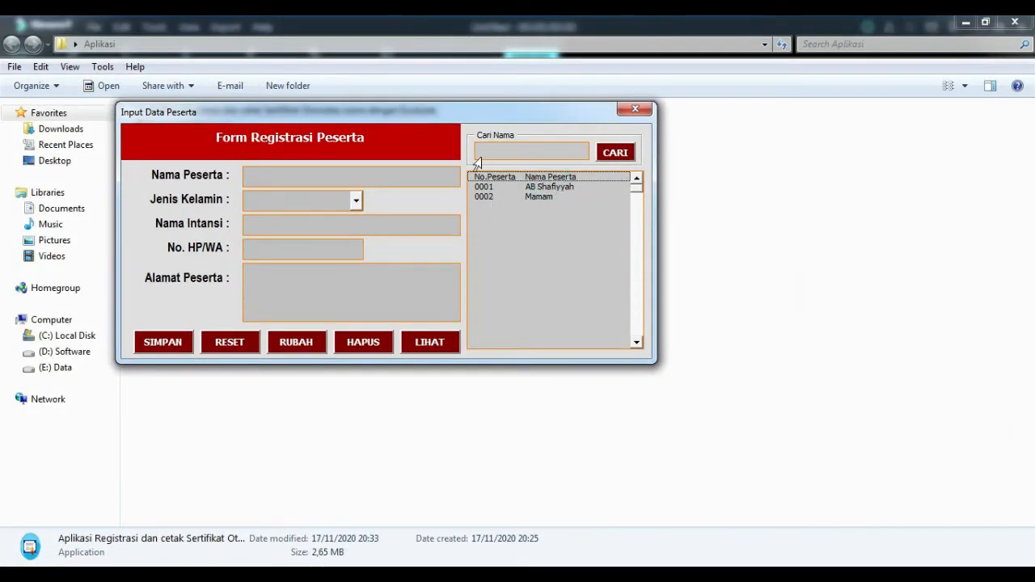
Search the participant list in the Cari Nama box for names matching 'M'.
click(537, 150)
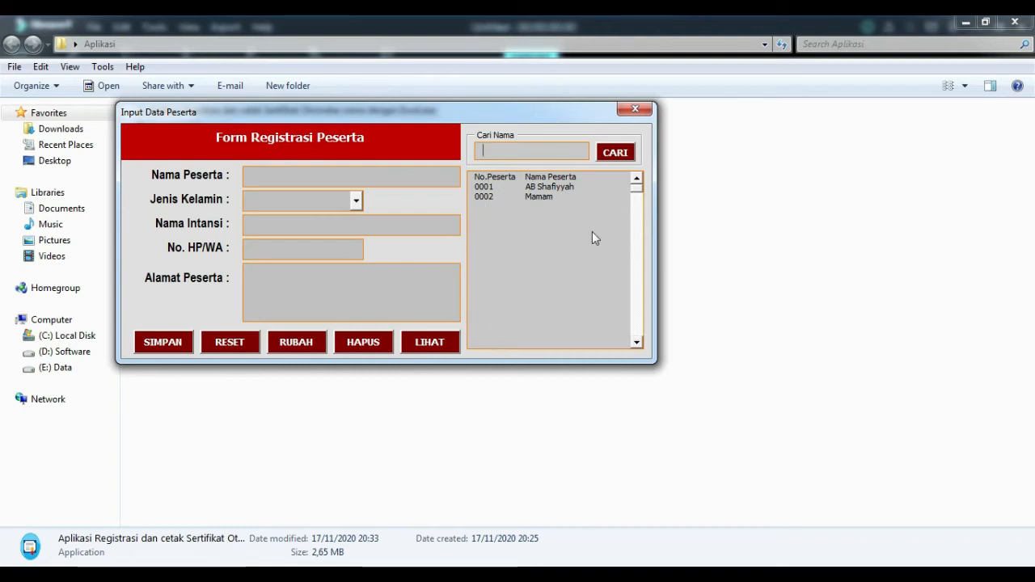
mouse_move(638, 186)
mouse_down()
mouse_move(639, 273)
mouse_move(639, 190)
mouse_up()
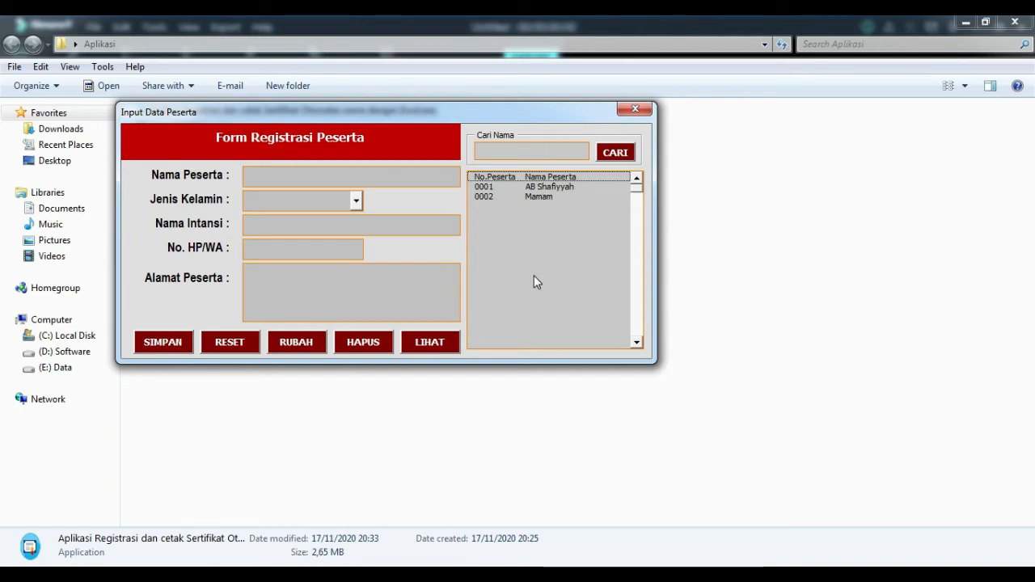
click(519, 153)
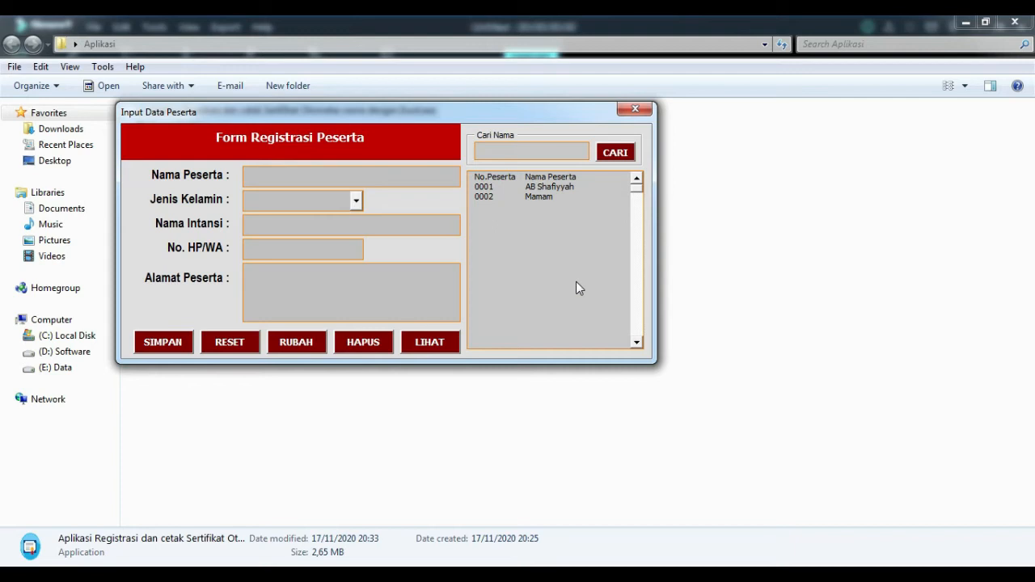
text(M)
click(612, 155)
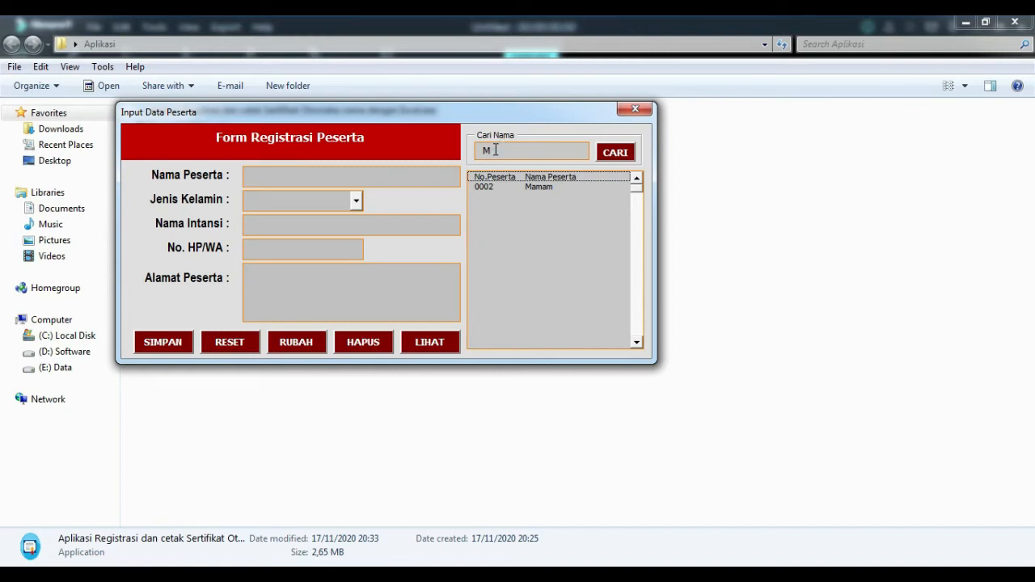
Search again for 'A' and load participant 0001's details into the registration form.
key(BackSpace)
text(A)
click(614, 153)
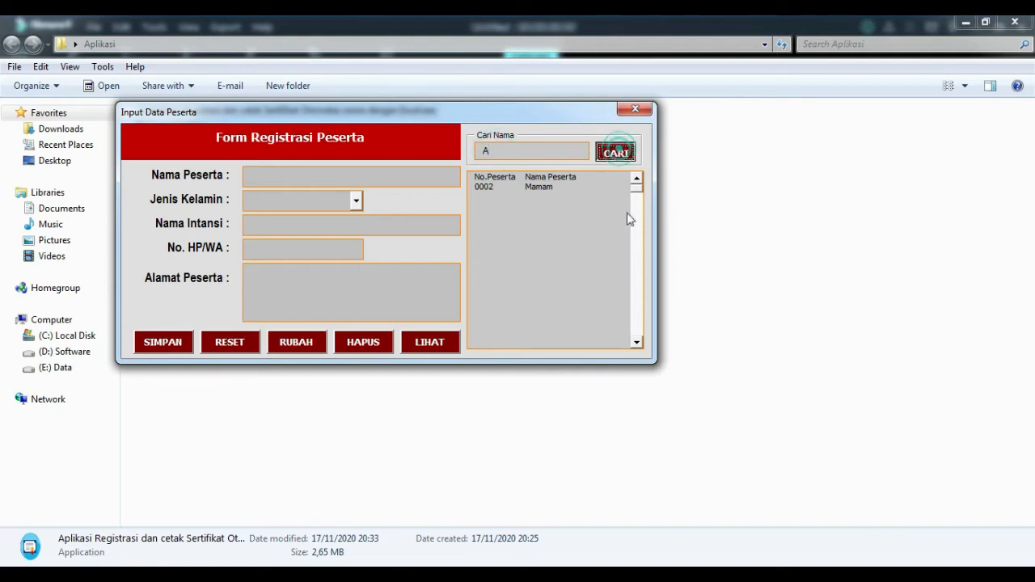
click(501, 154)
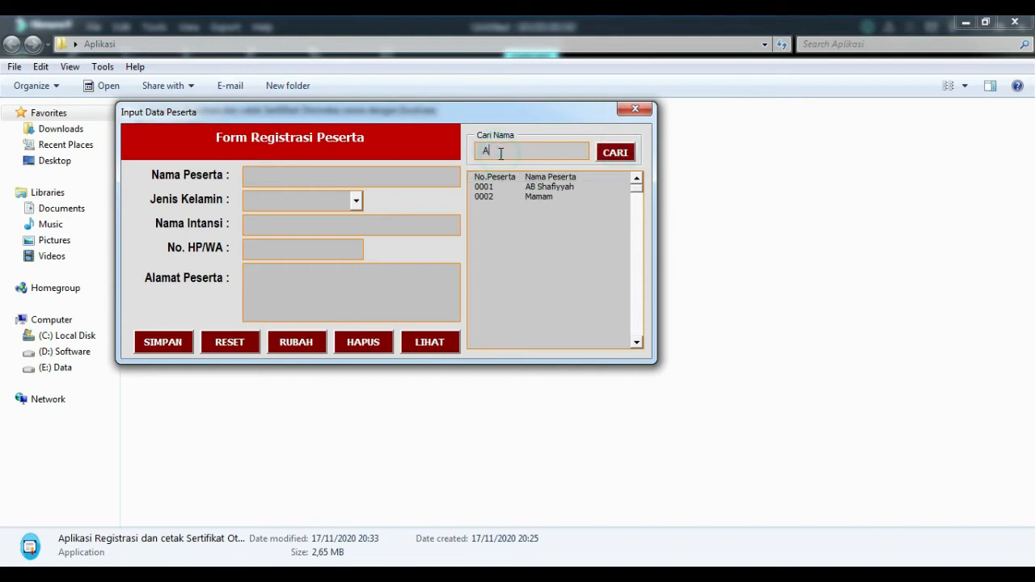
click(615, 153)
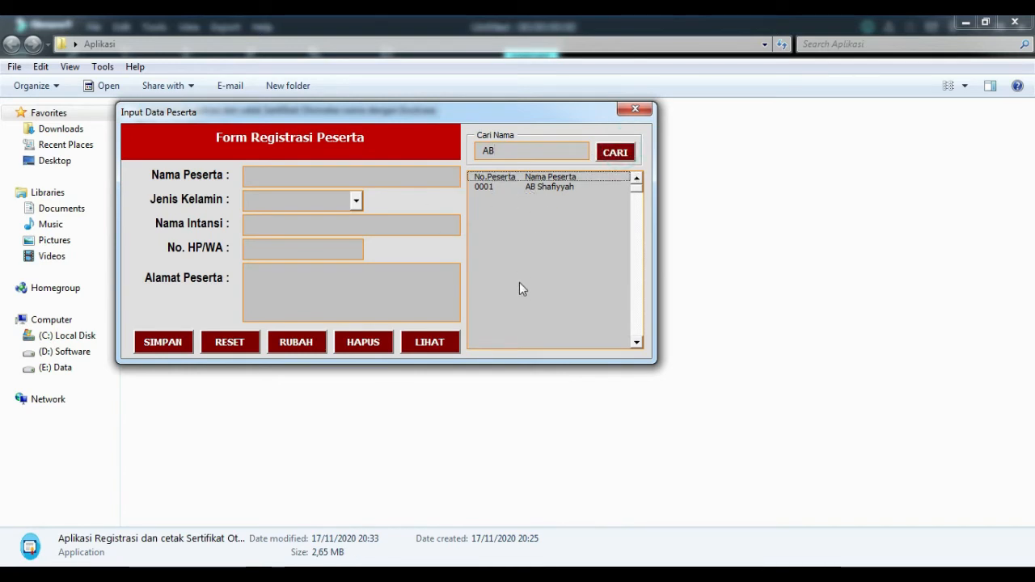
click(508, 188)
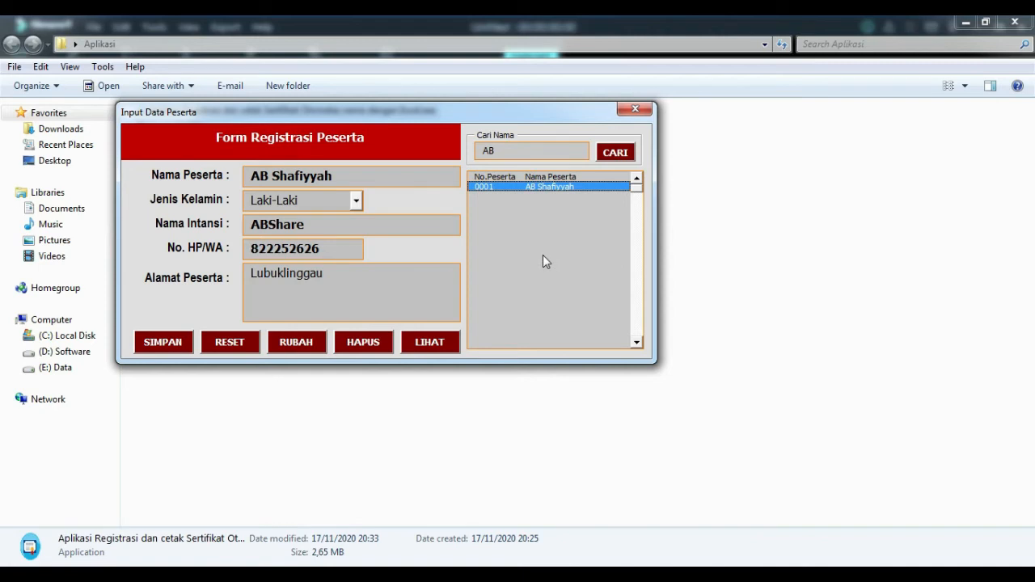
drag(478, 110, 685, 146)
Close the form and enter participant names M1, M2 and M3 in C6:C8.
click(653, 377)
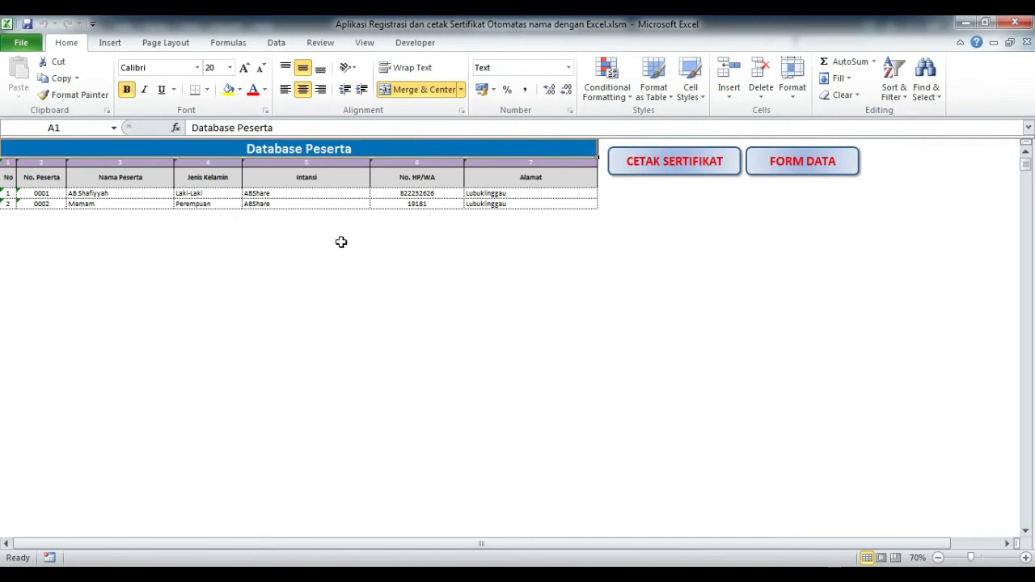
click(311, 236)
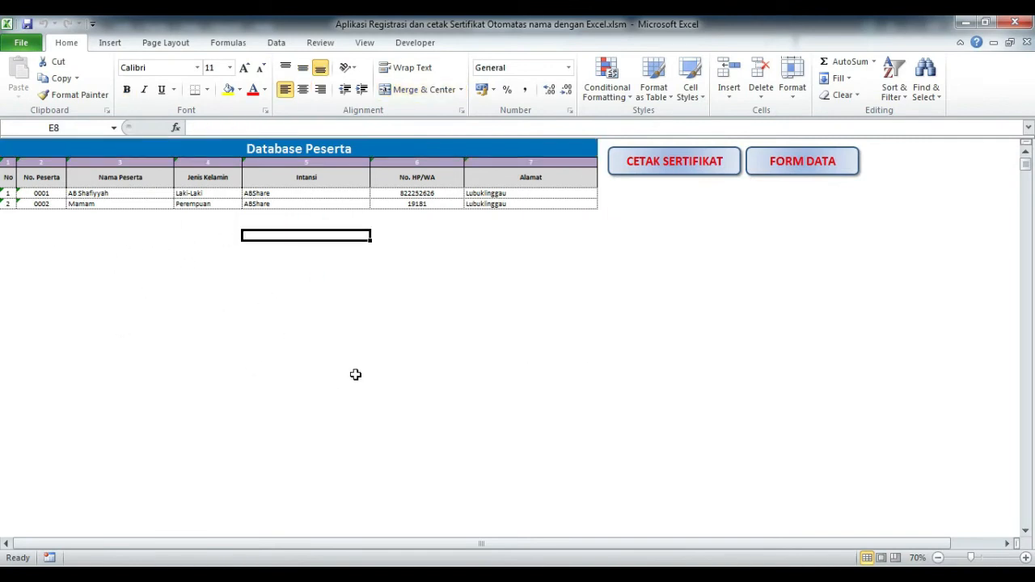
click(153, 245)
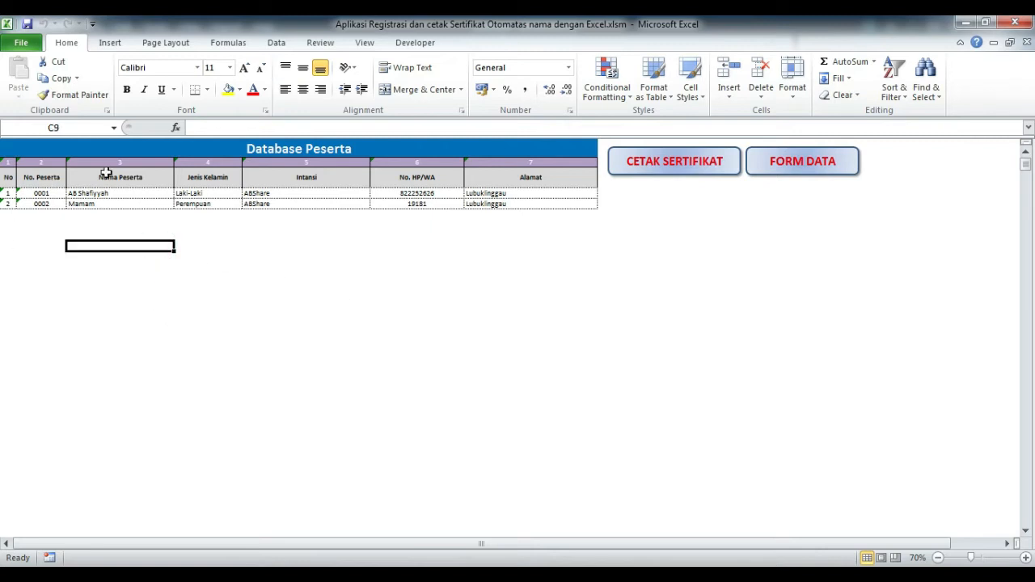
click(103, 216)
text(M)
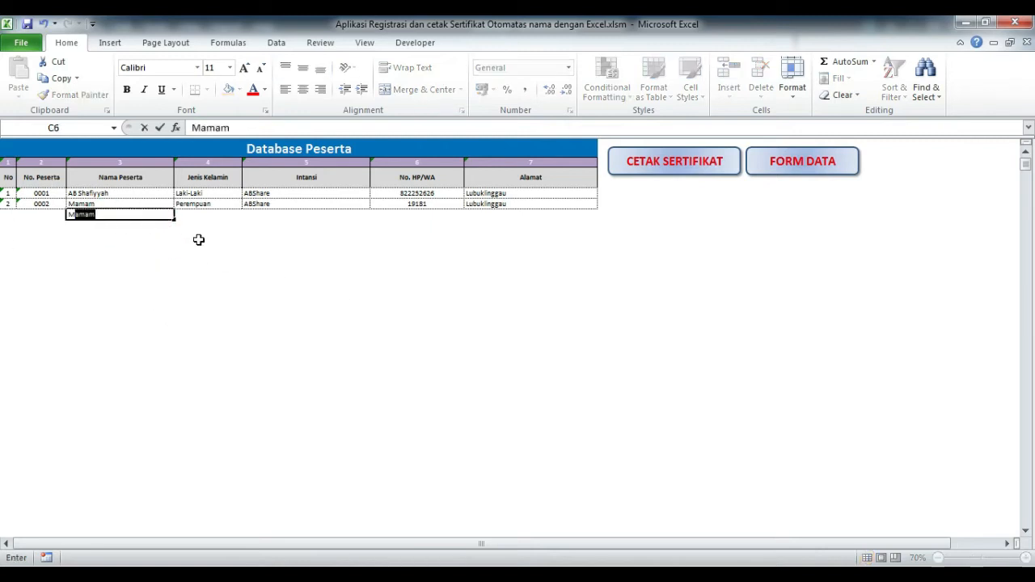
text(1)
key(Return)
text(M2)
key(Return)
text(M3)
key(Return)
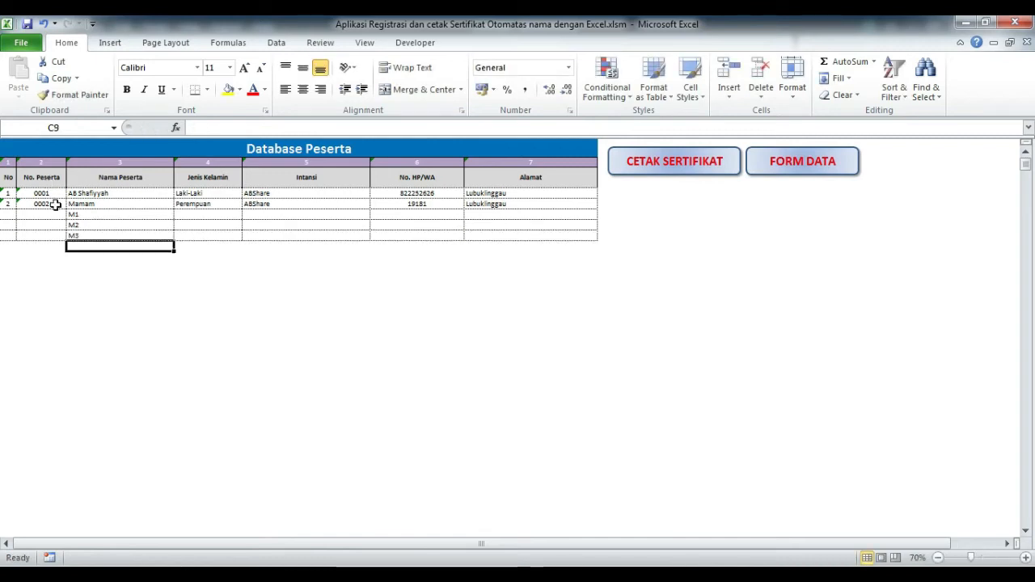
Fill the No. Peserta IDs down to 0003–0005 and row numbers down to 3–5.
drag(41, 194, 72, 240)
click(164, 281)
drag(11, 193, 15, 240)
click(166, 225)
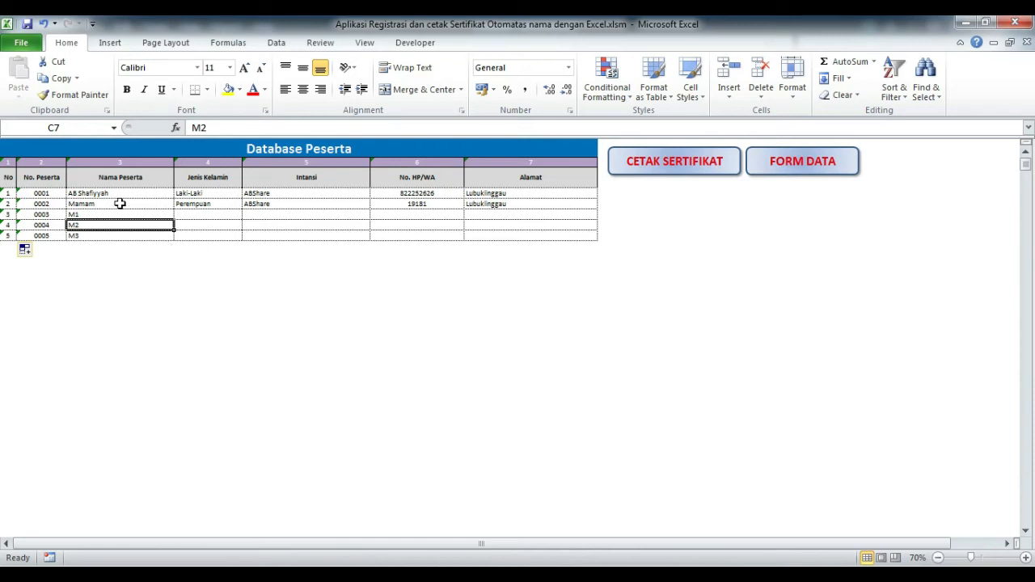
drag(118, 197, 116, 232)
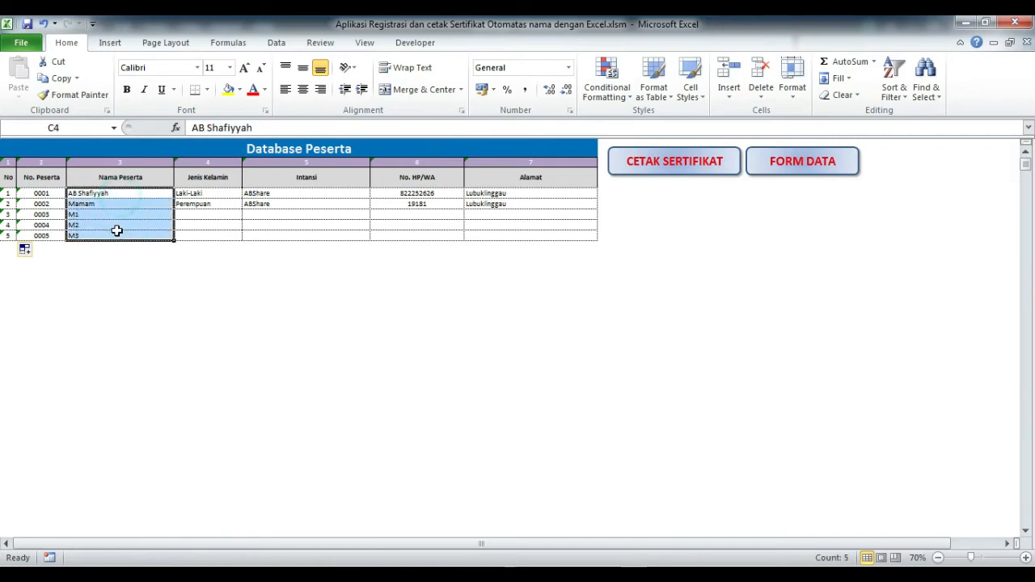
Copy the five participant names below the table, then undo the paste.
right_click(117, 231)
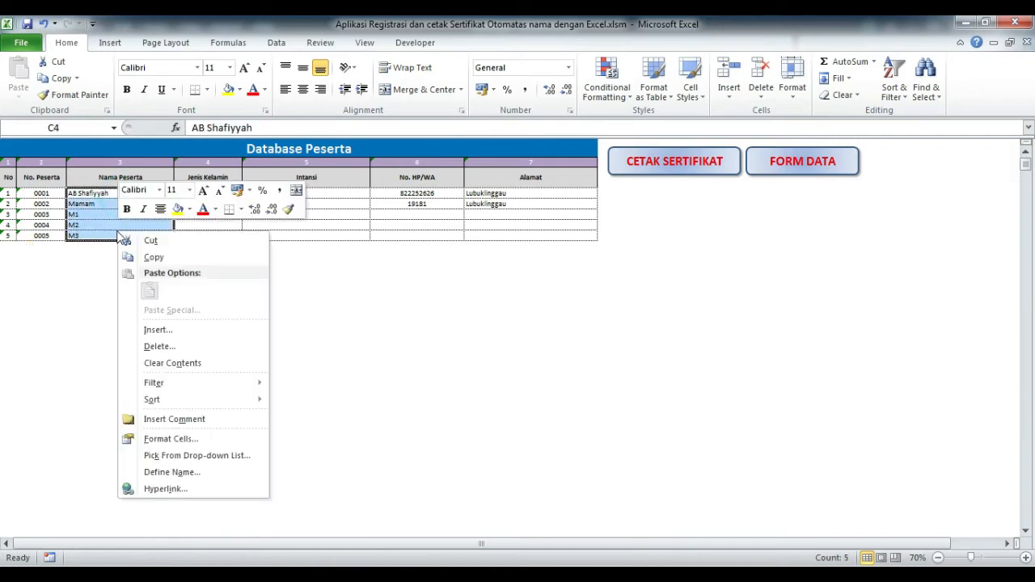
click(154, 256)
click(102, 245)
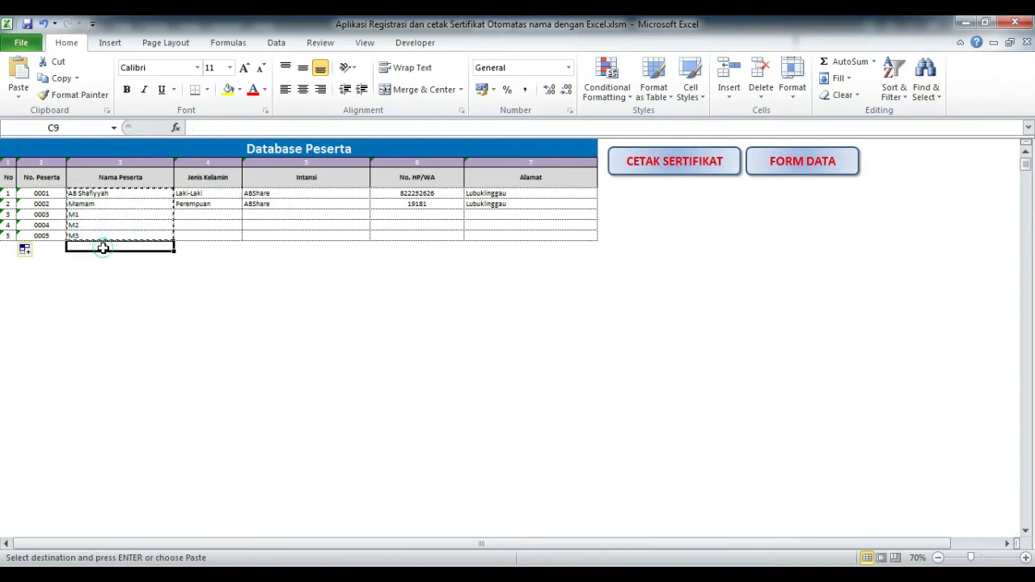
right_click(103, 246)
click(137, 310)
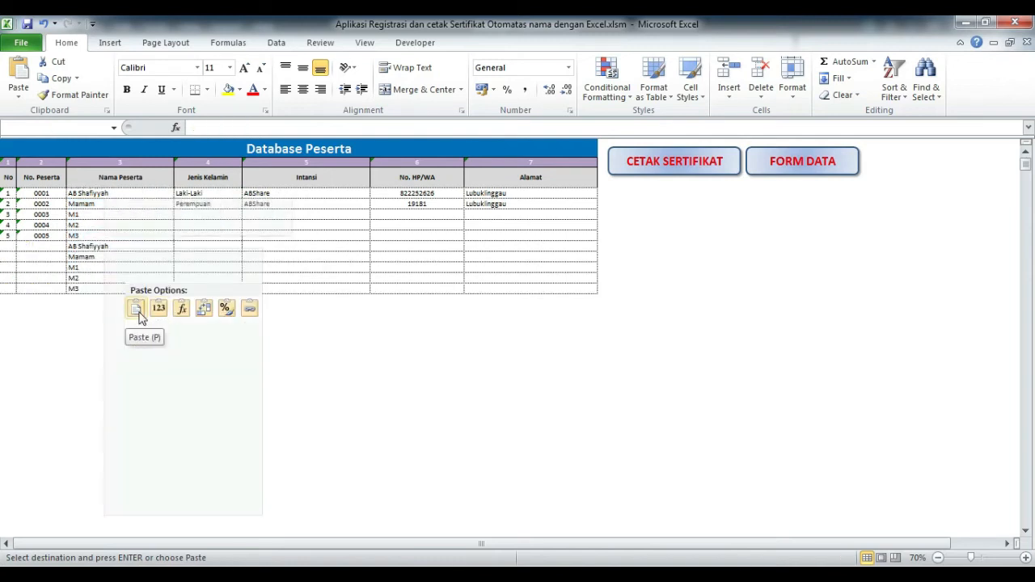
click(427, 353)
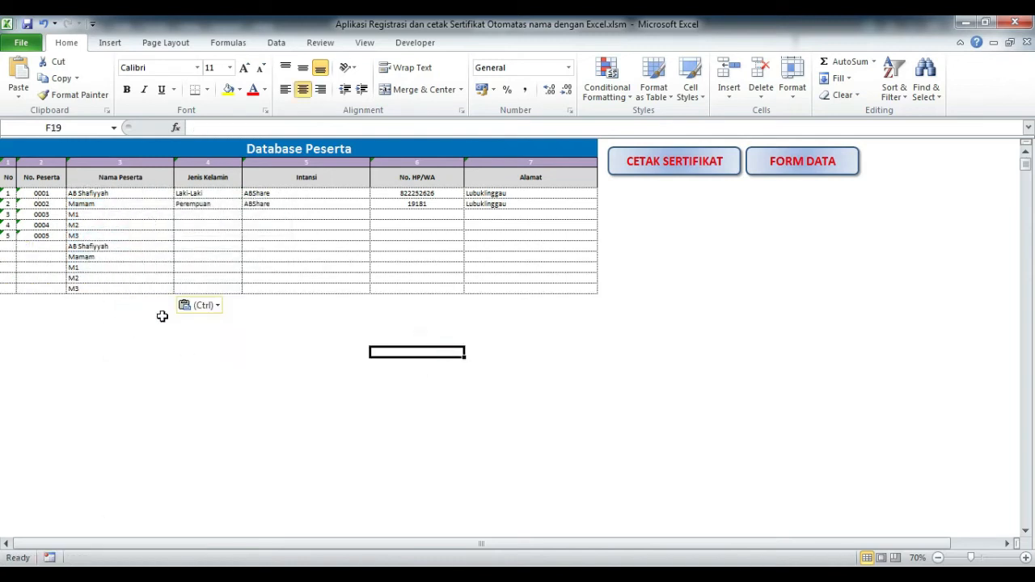
key(ctrl+z)
Delete the data of all five participant rows, then undo to restore them.
click(204, 348)
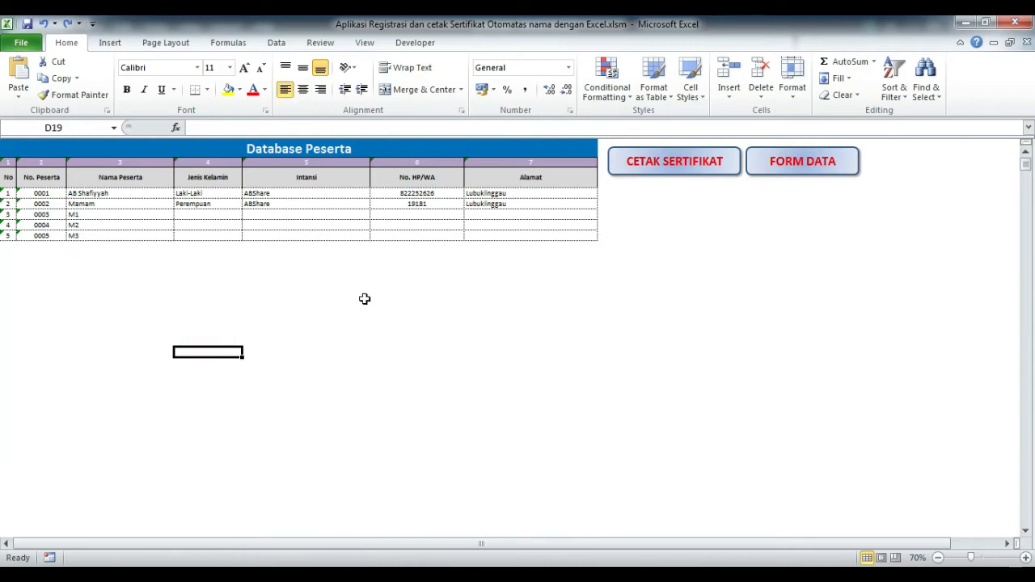
drag(6, 189, 534, 239)
right_click(510, 225)
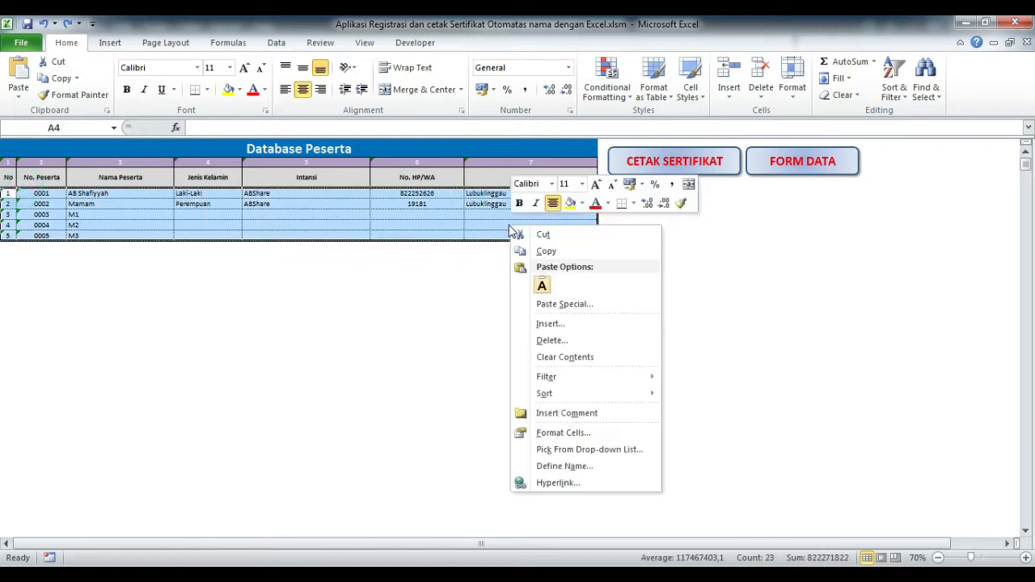
click(578, 341)
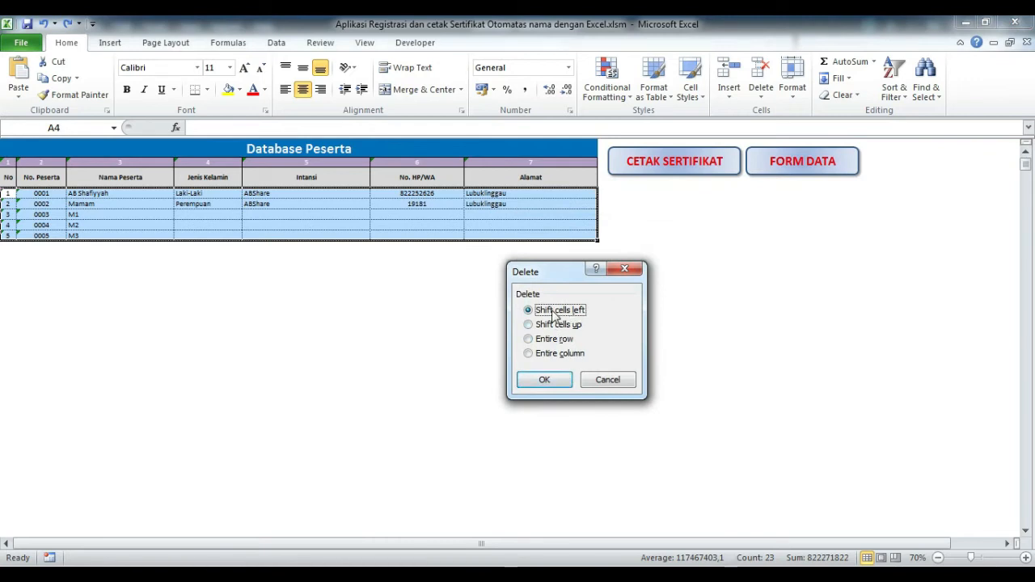
click(566, 379)
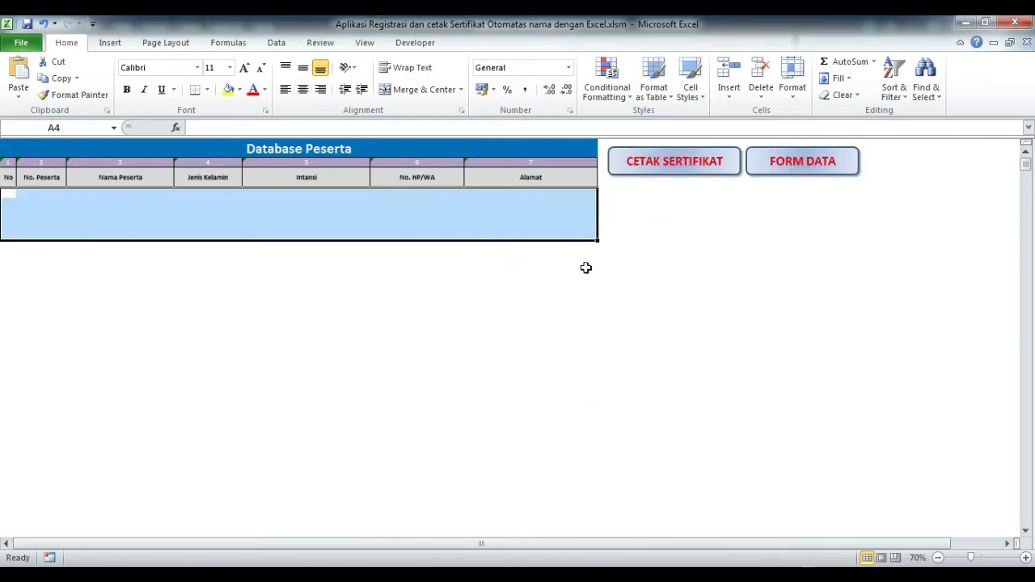
key(ctrl+z)
Delete row 0003 M1 with cells shifted up, undo it, and switch to the certificate sheet.
click(324, 268)
drag(6, 214, 546, 215)
right_click(545, 213)
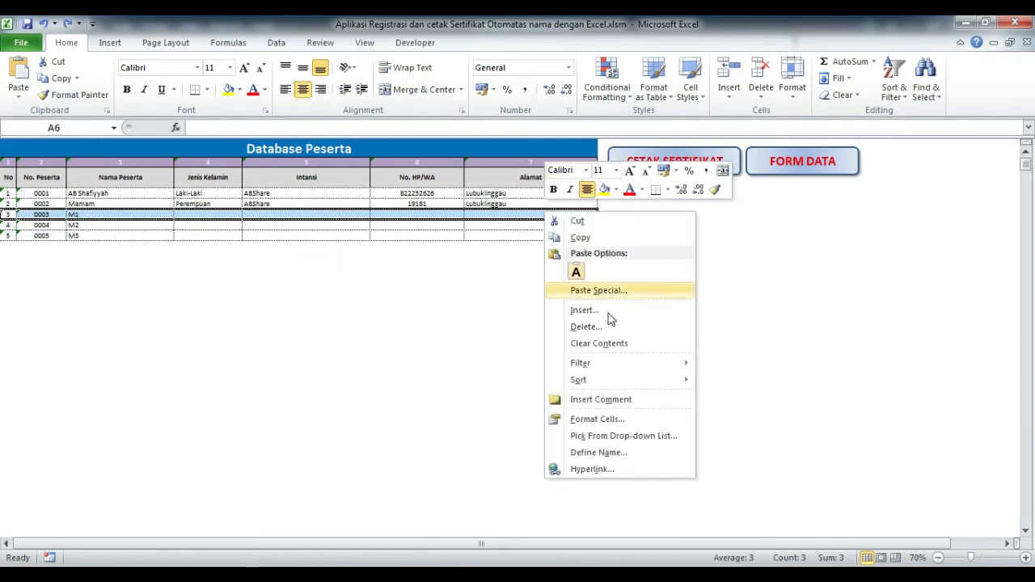
click(597, 327)
click(585, 365)
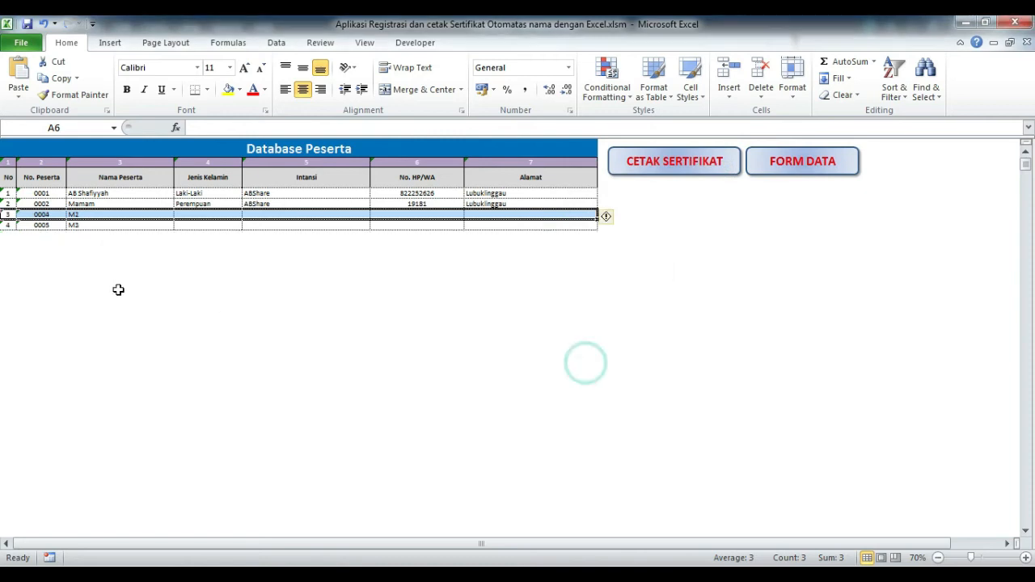
click(158, 286)
key(ctrl+z)
click(415, 320)
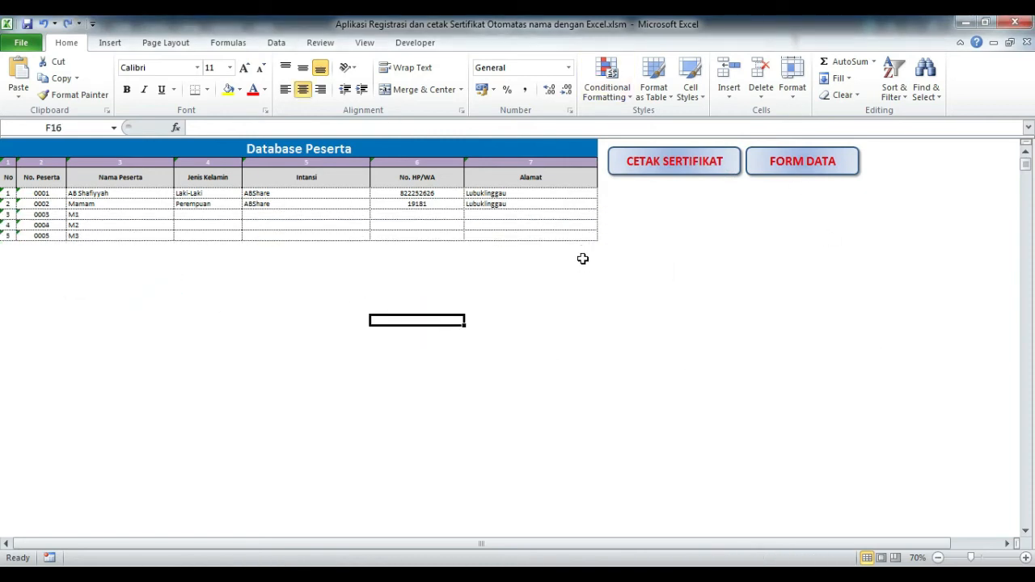
click(681, 170)
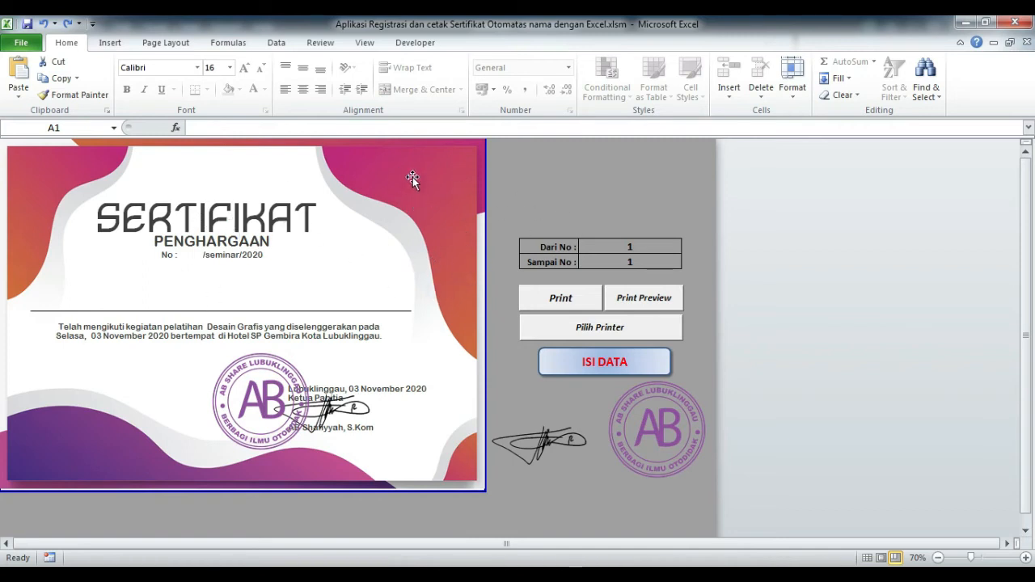
Select the certificate's background shape, Rectangle 6, after clicking around the template.
click(501, 191)
click(557, 187)
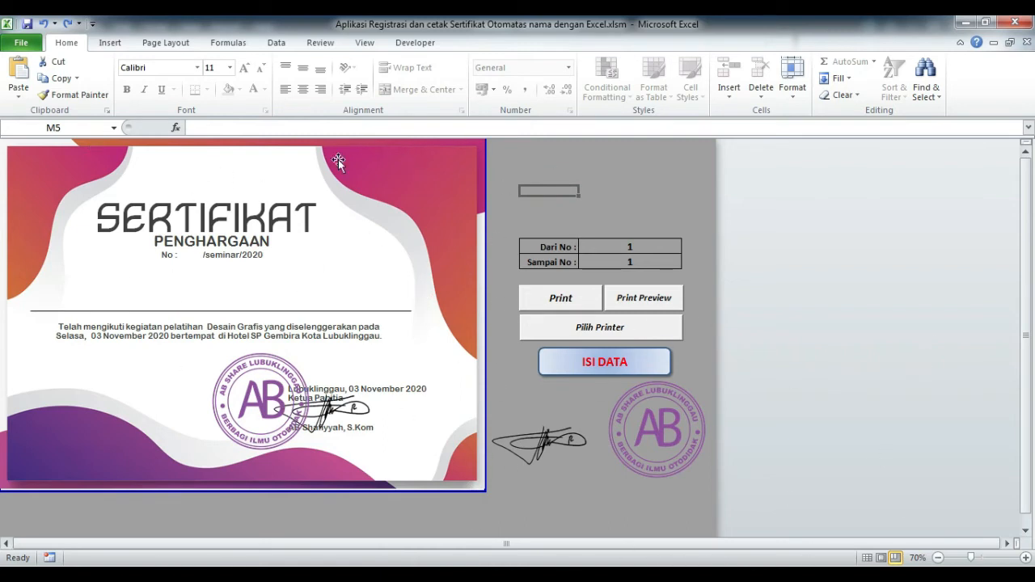
click(107, 44)
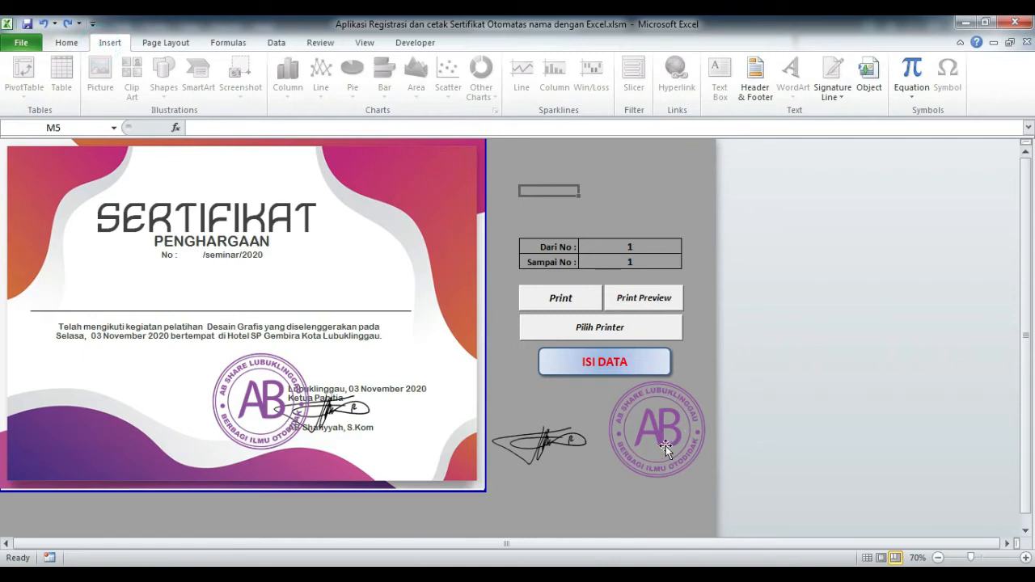
click(631, 180)
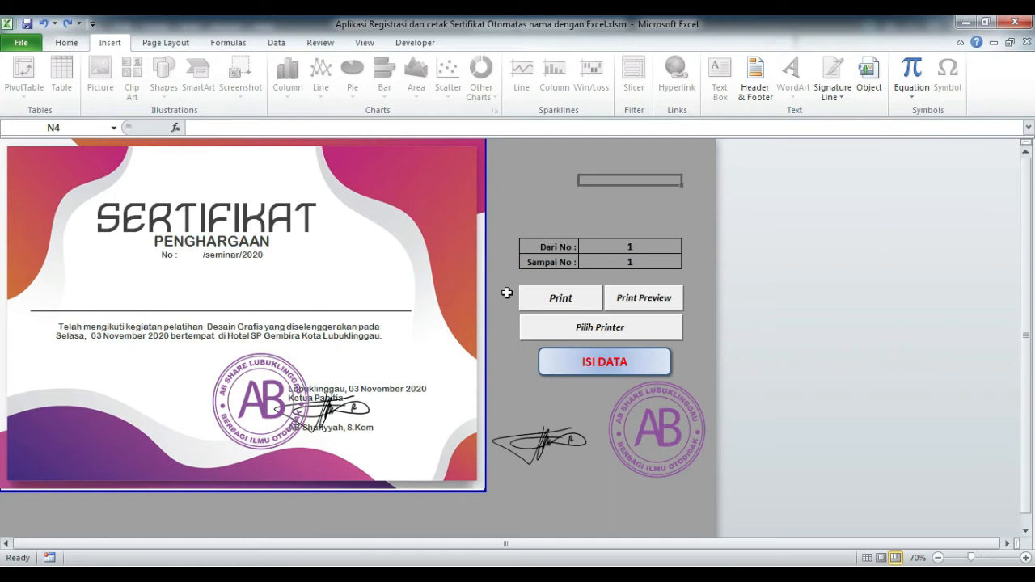
click(608, 201)
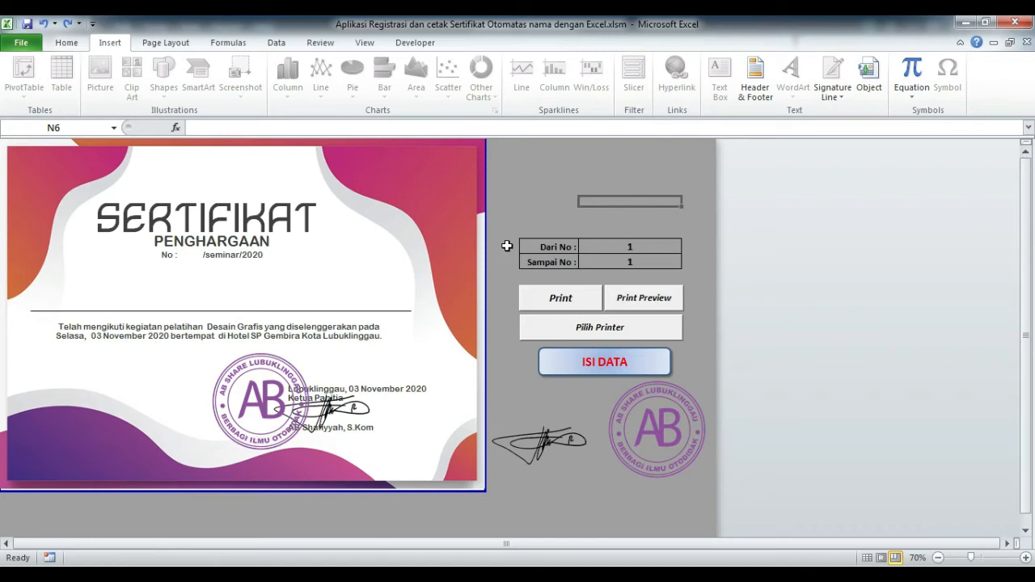
click(269, 233)
click(574, 173)
click(446, 182)
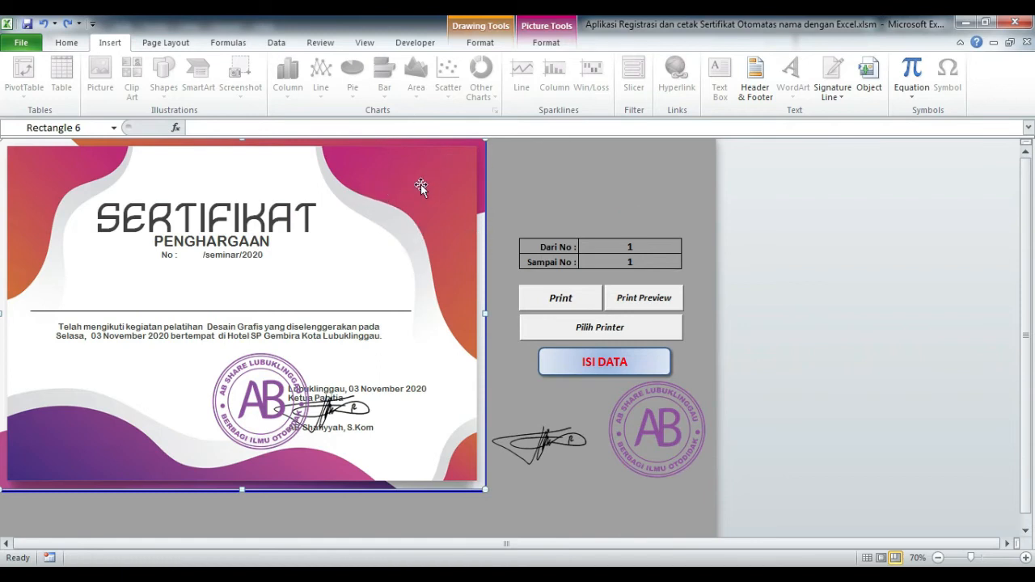
Fill the background picture with Desktop\Aplikasi\Tema Sertifikat.jpg via Format Picture, then close the dialog.
right_click(430, 185)
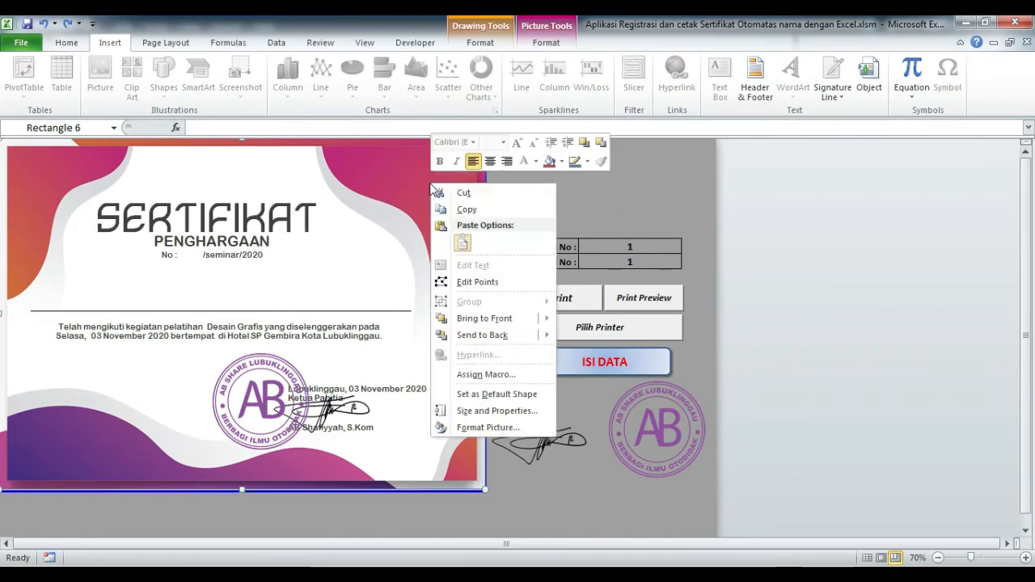
click(496, 429)
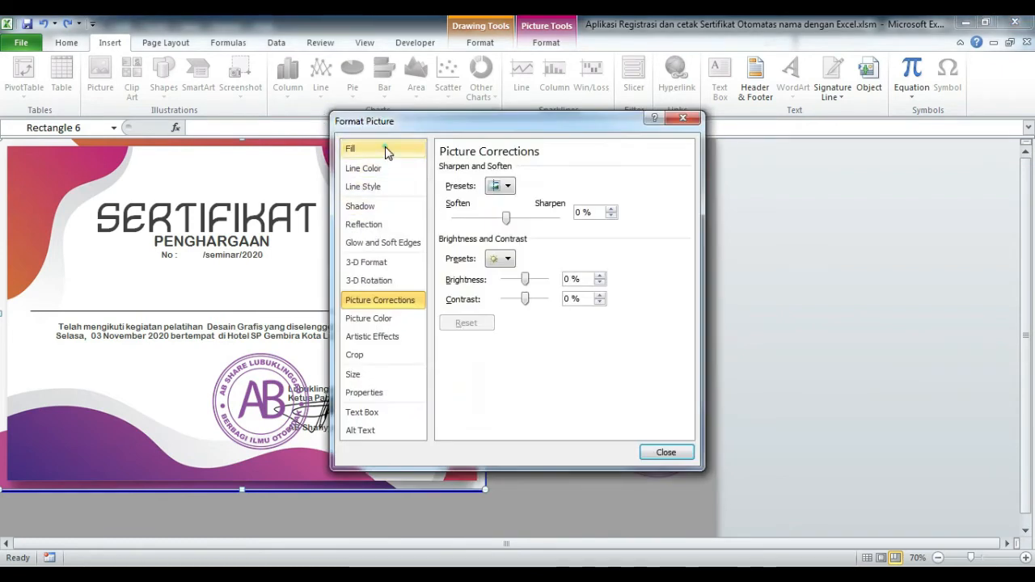
click(386, 152)
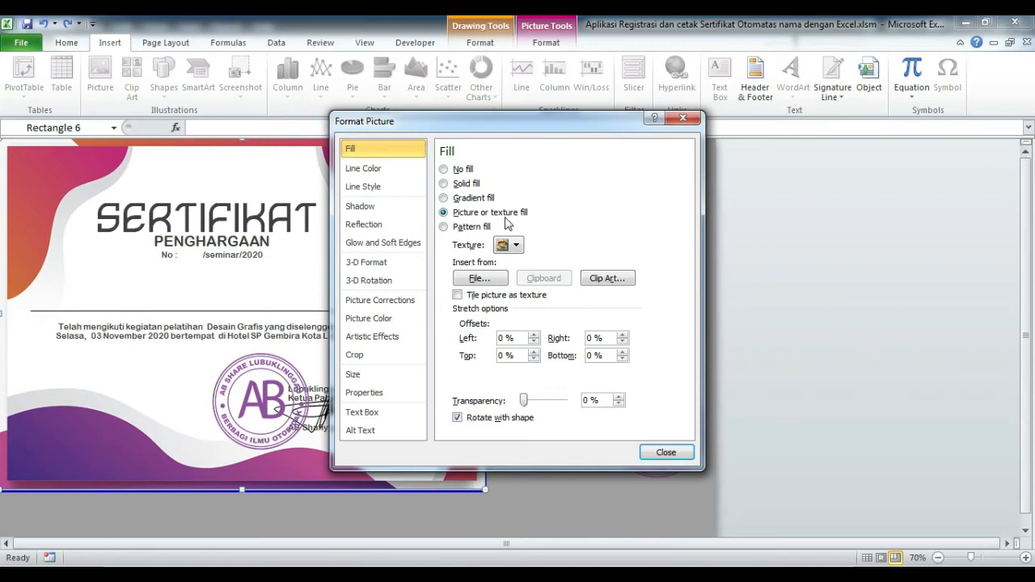
click(491, 280)
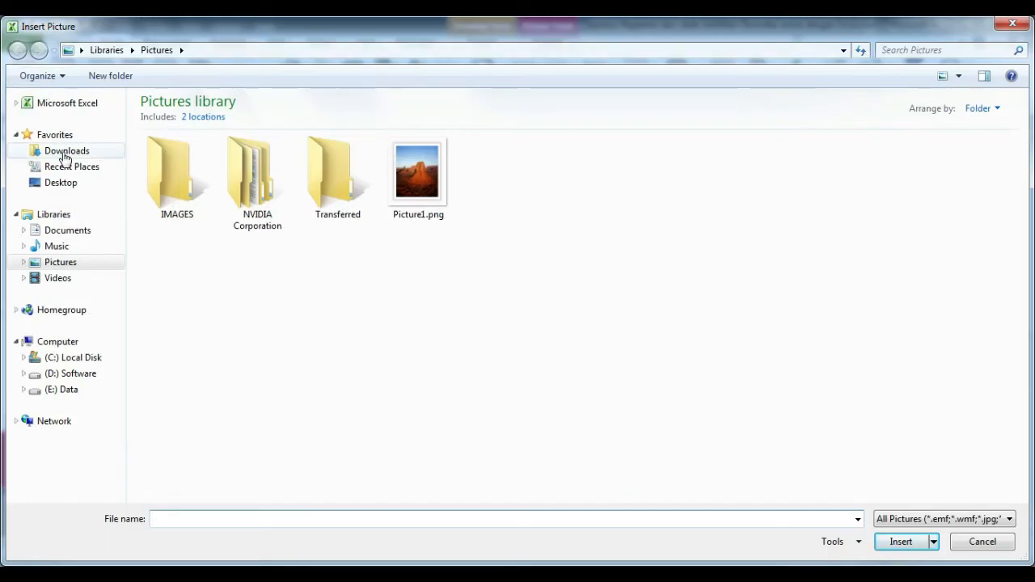
click(63, 185)
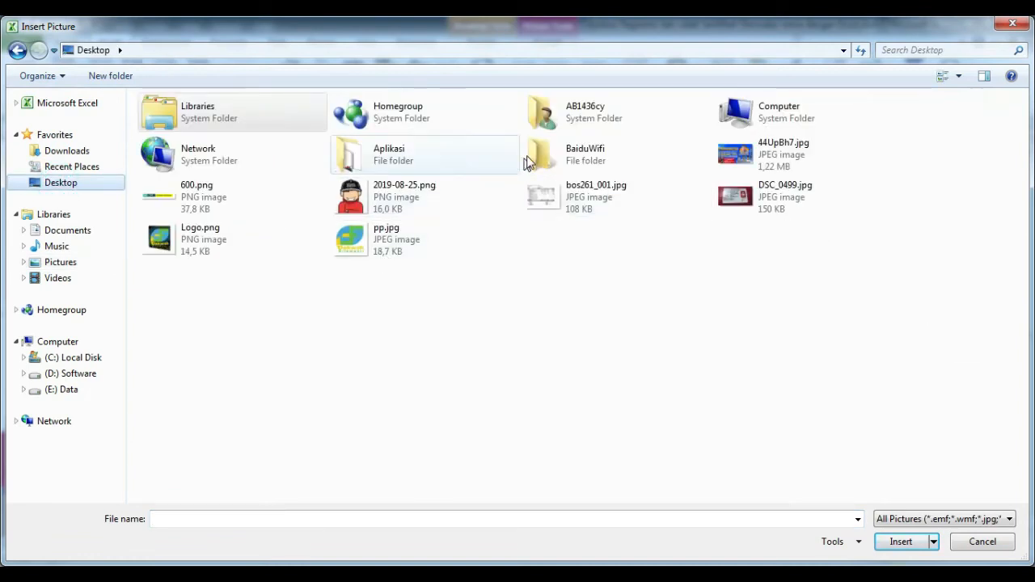
double_click(393, 153)
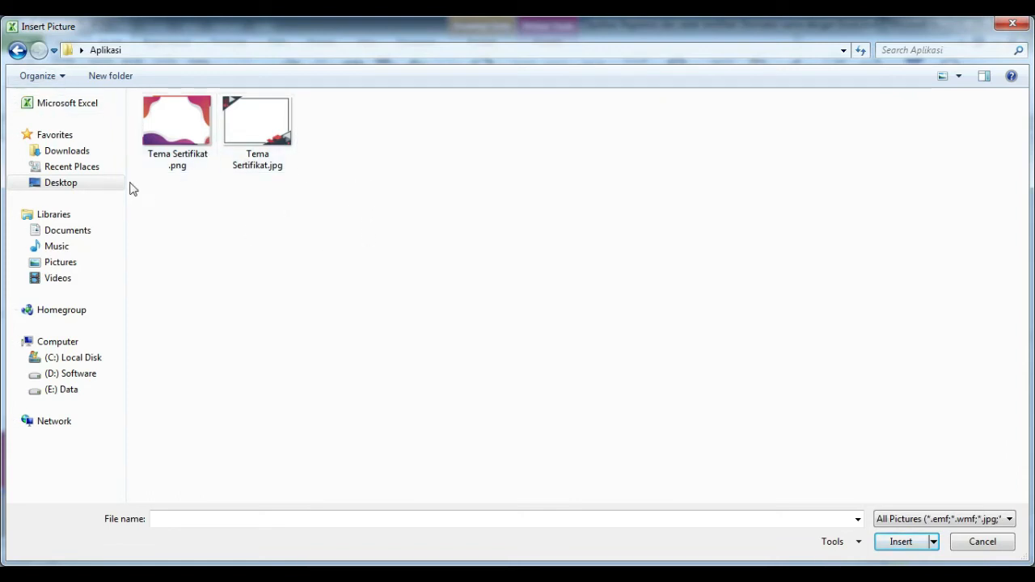
click(252, 134)
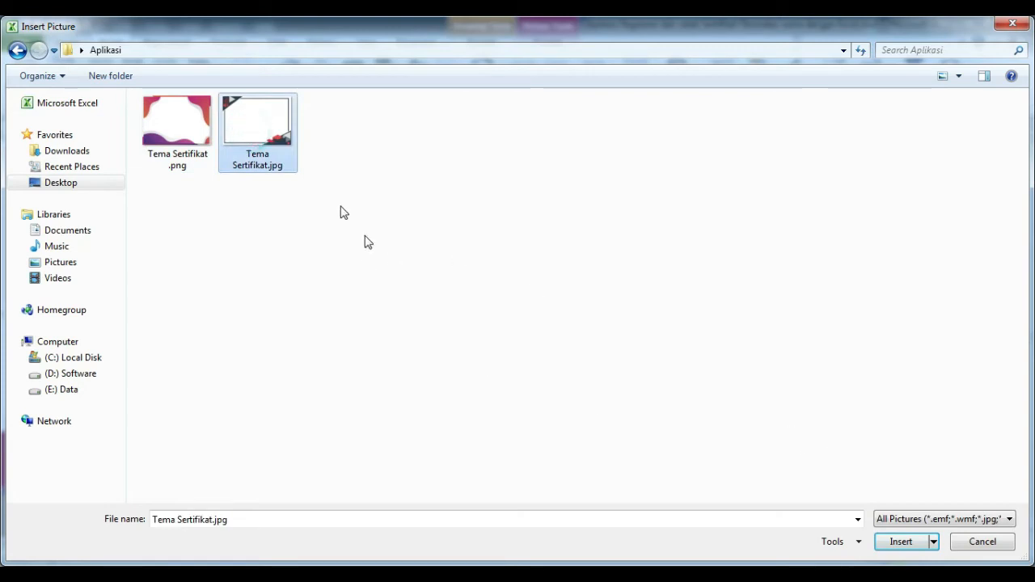
click(903, 542)
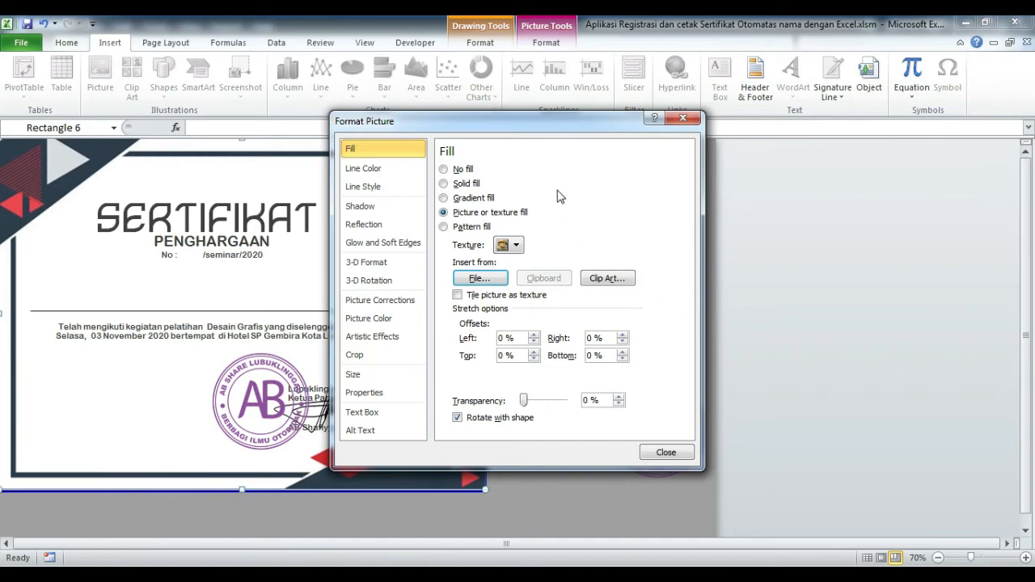
click(531, 129)
drag(540, 134, 678, 132)
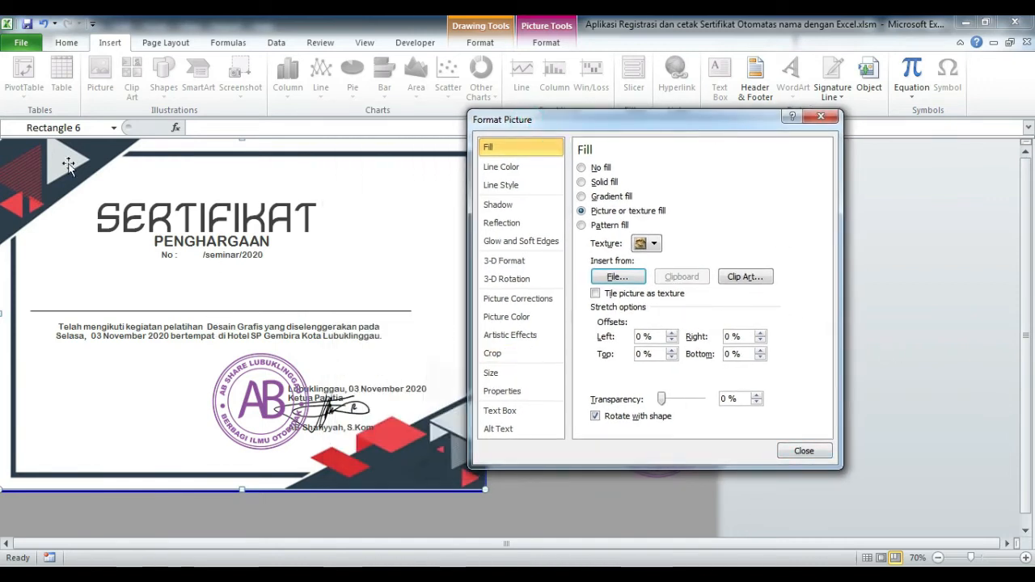
click(807, 448)
click(738, 337)
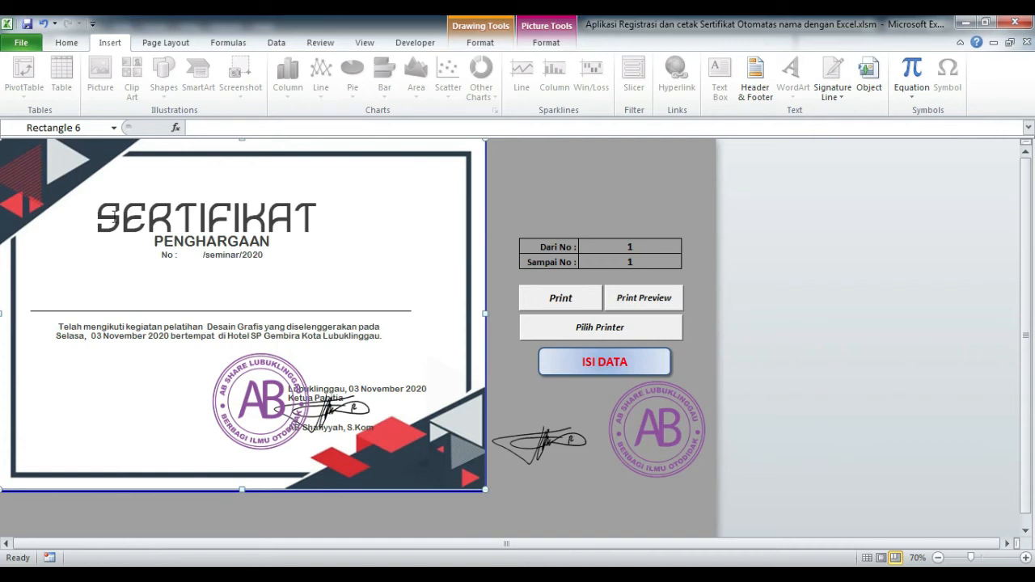
Select the word SERTIFIKAT in the title box and open the Home tab's font name list.
click(115, 217)
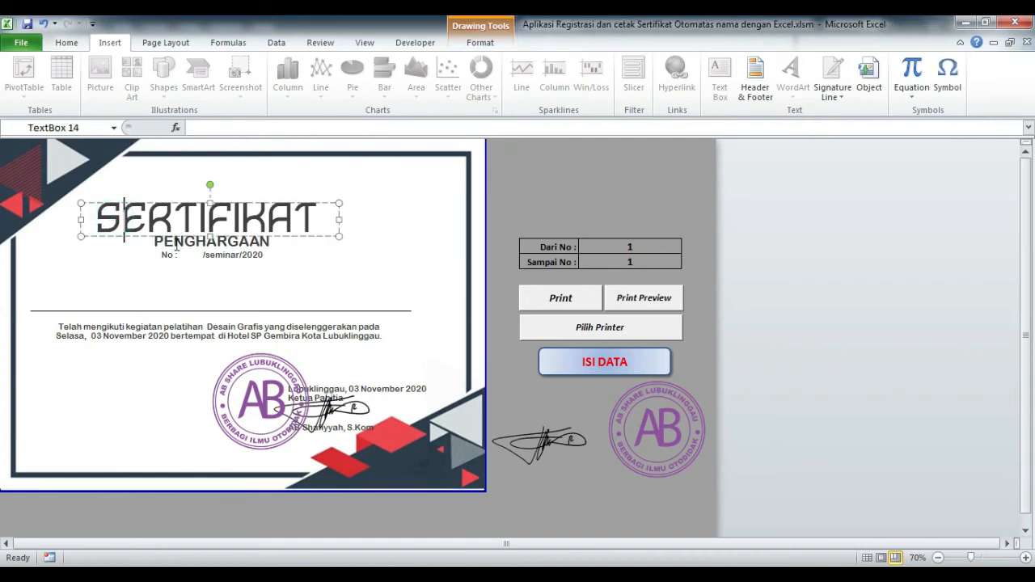
double_click(248, 215)
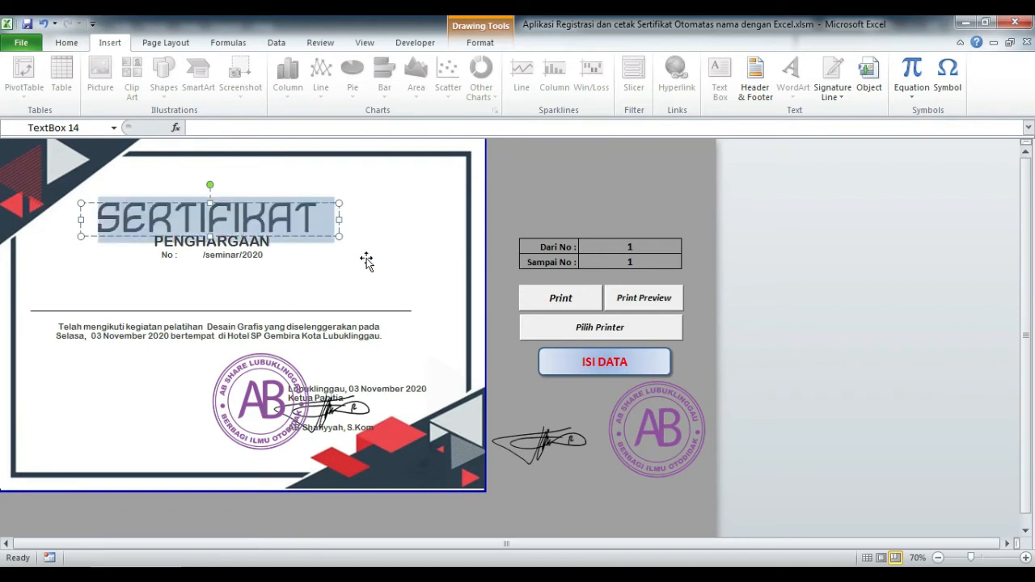
click(69, 45)
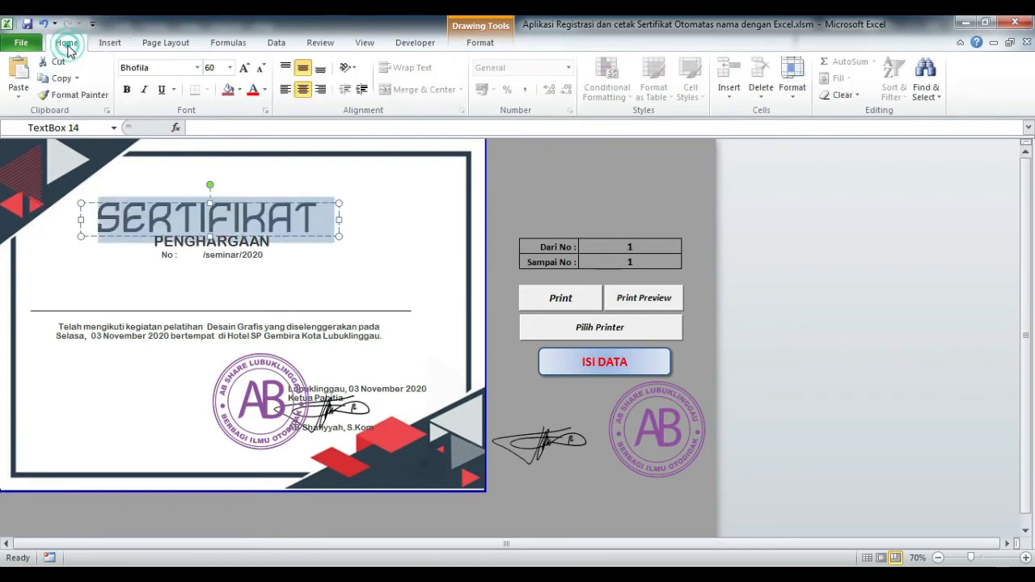
click(197, 67)
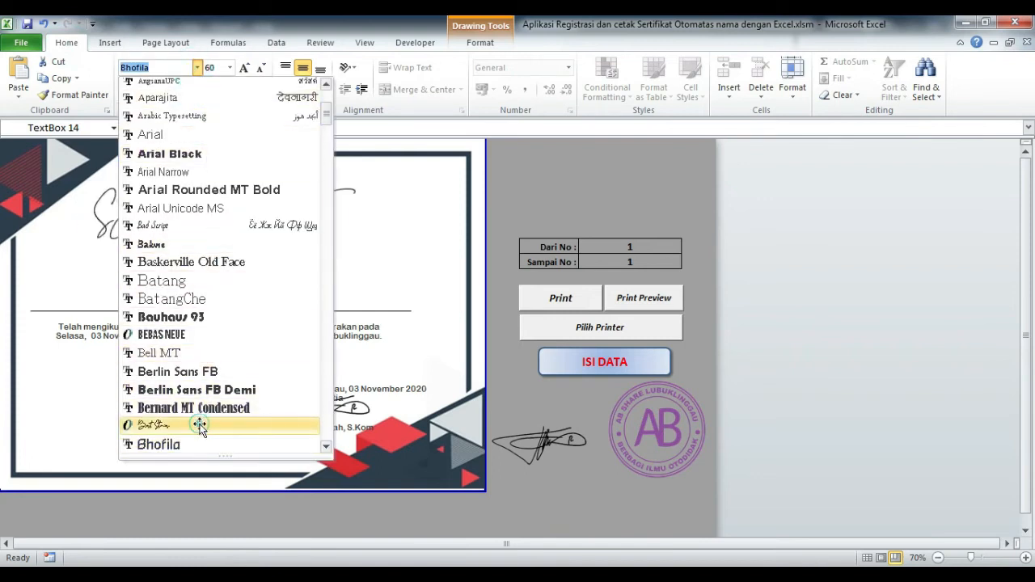